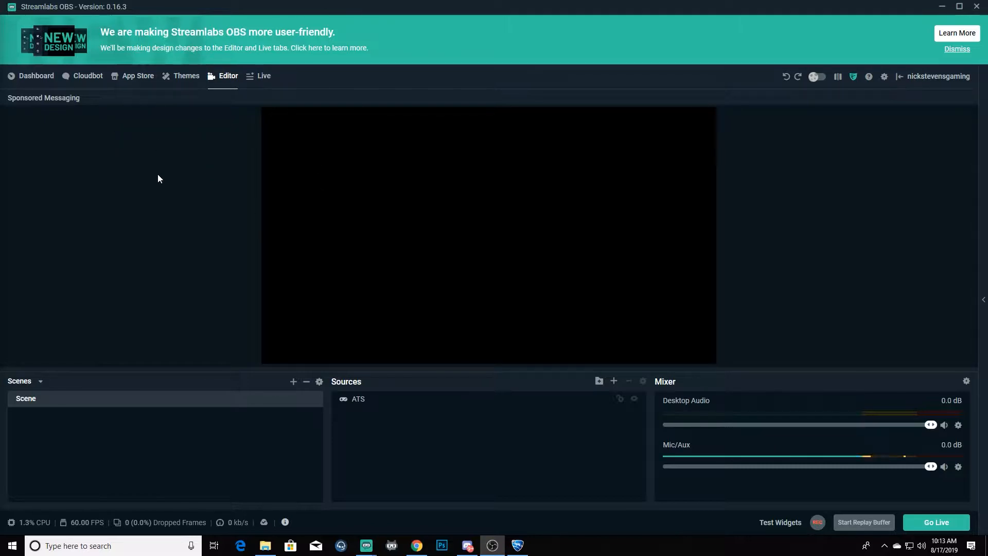
Filter the scene themes to animated ones in red, orange and black
left_click(181, 83)
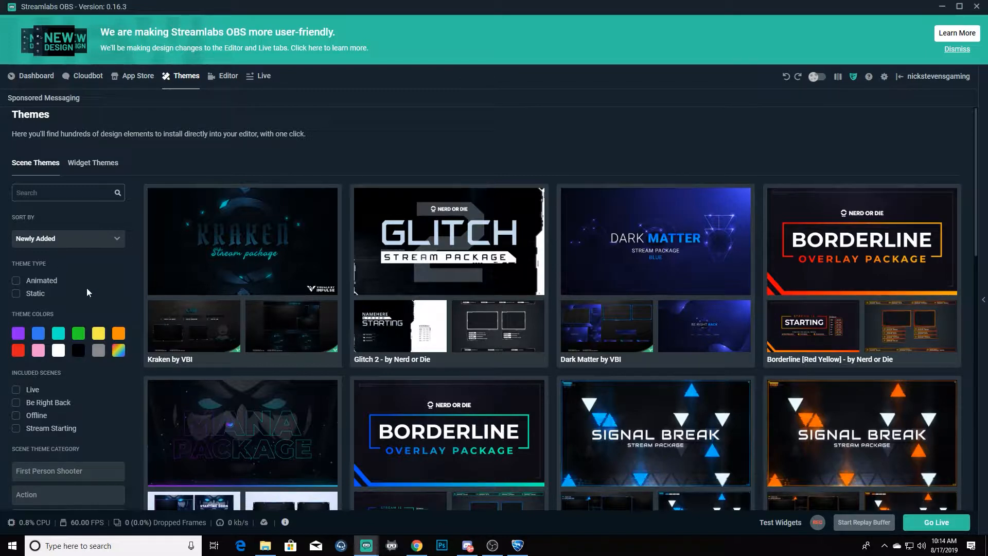
left_click(17, 282)
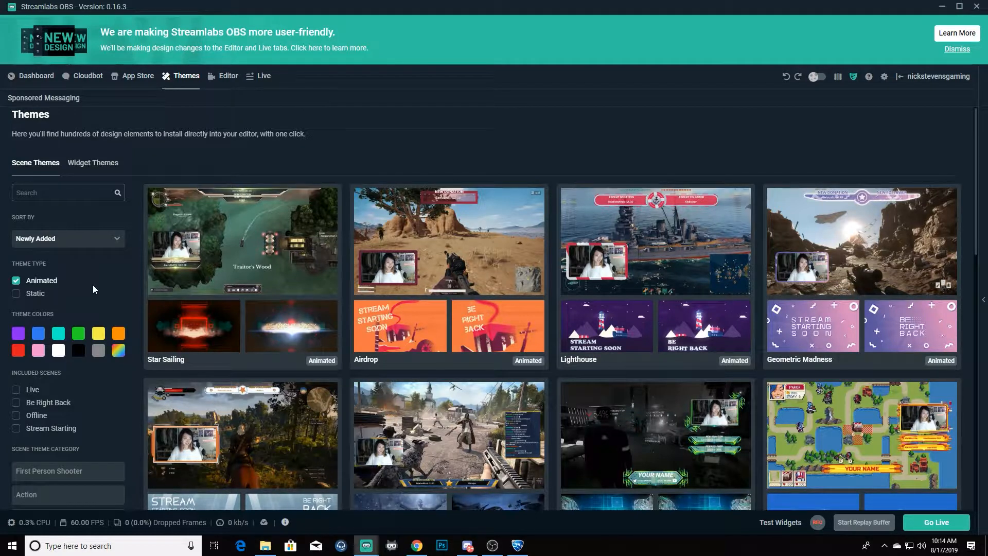
scroll(86, 306, "down", 1)
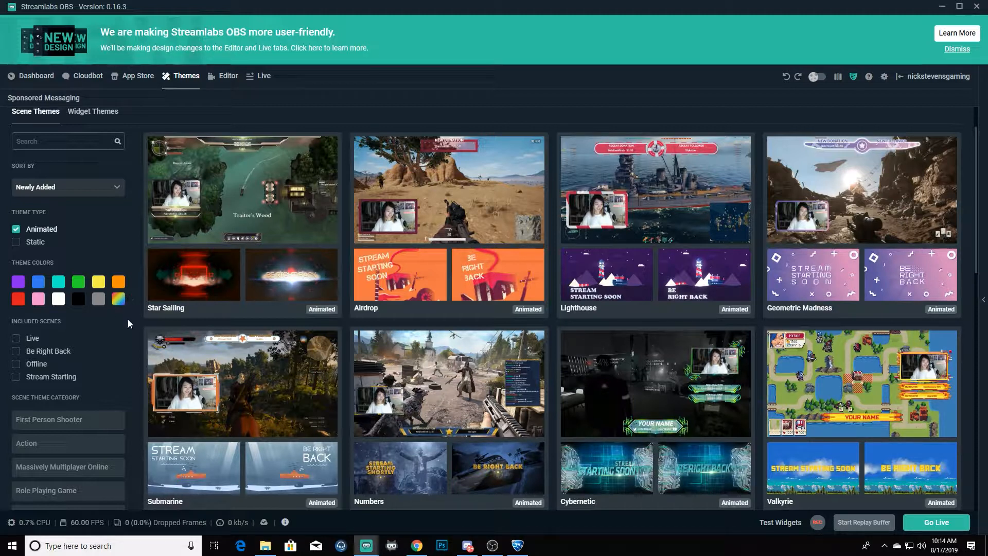
left_click(18, 299)
left_click(80, 298)
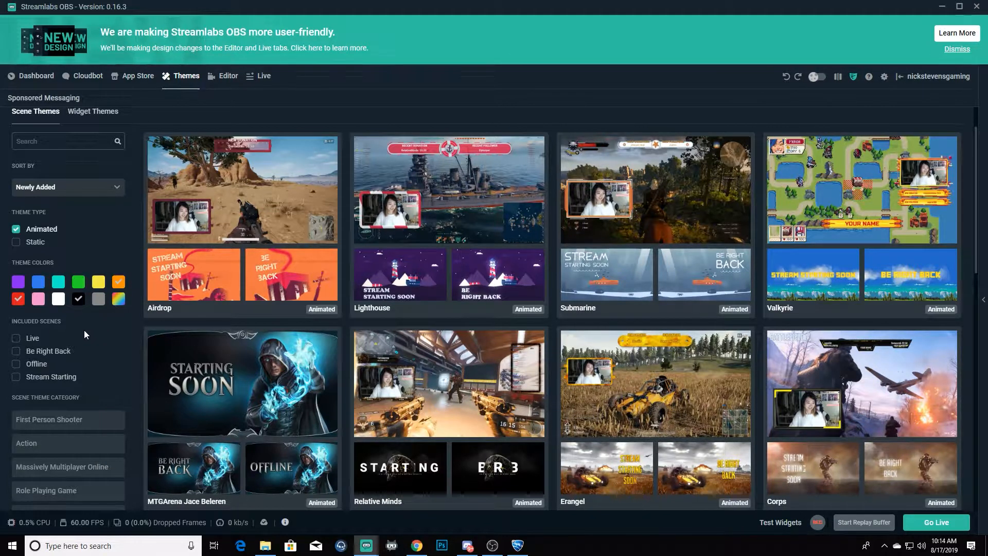
Limit the themes to those that include Live, Be Right Back and Stream Starting scenes
left_click(16, 338)
left_click(16, 351)
left_click(16, 378)
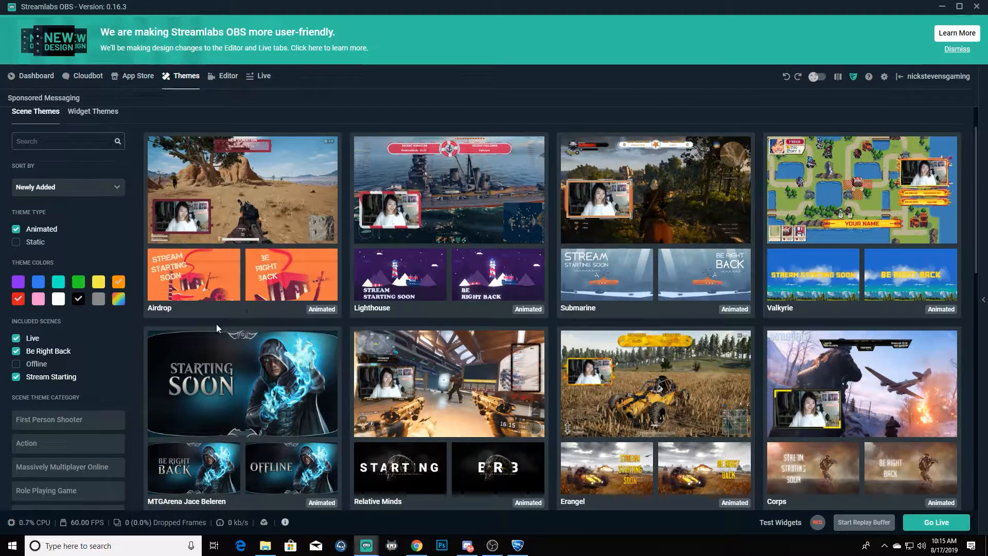
Browse the filtered themes through to the second page of results and open the Vek theme's details
scroll(75, 362, "down", 5)
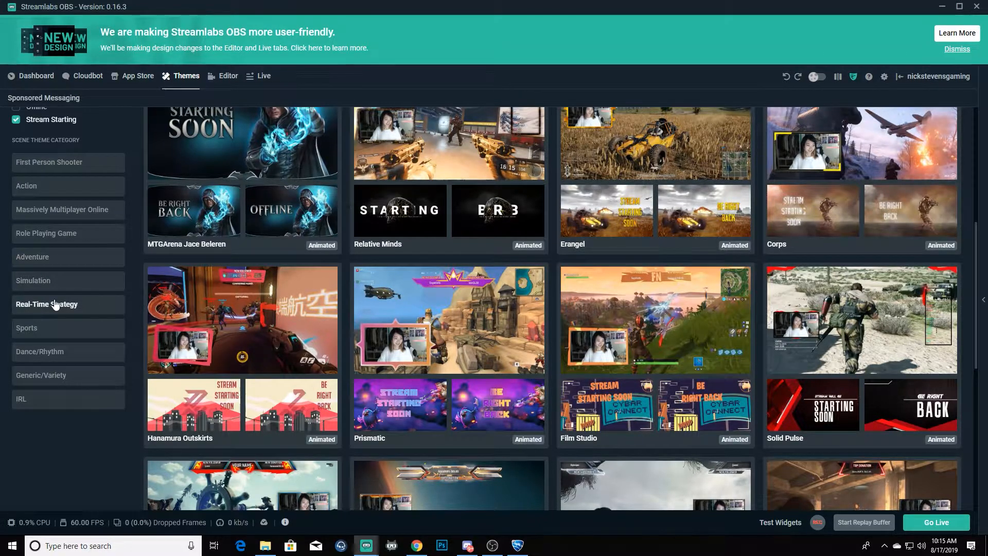
scroll(55, 304, "up", 1)
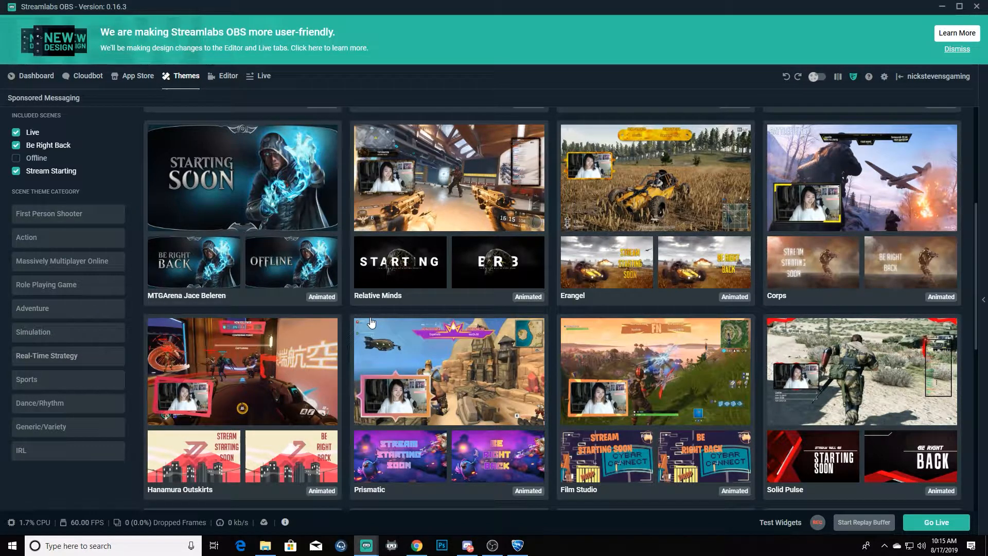
scroll(378, 295, "down", 8)
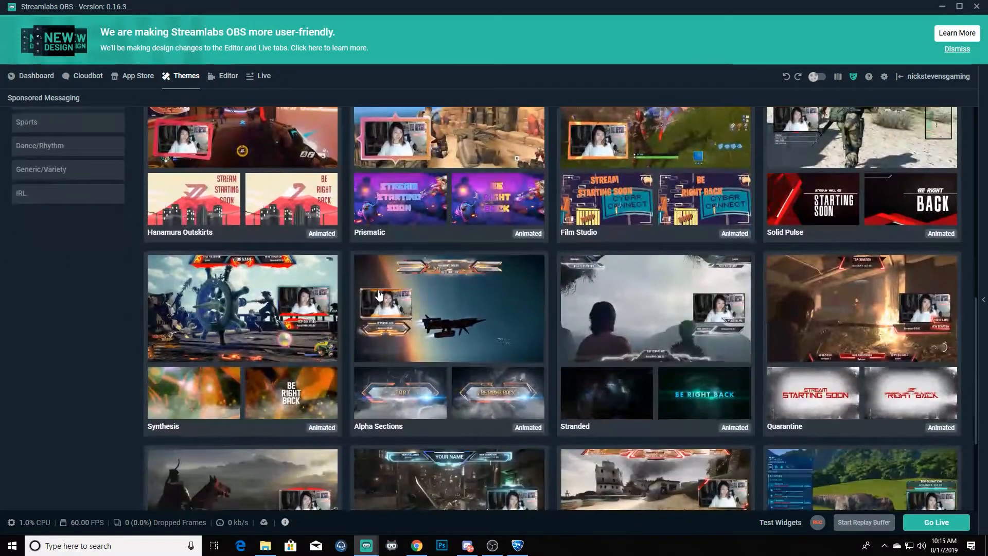
left_click(539, 488)
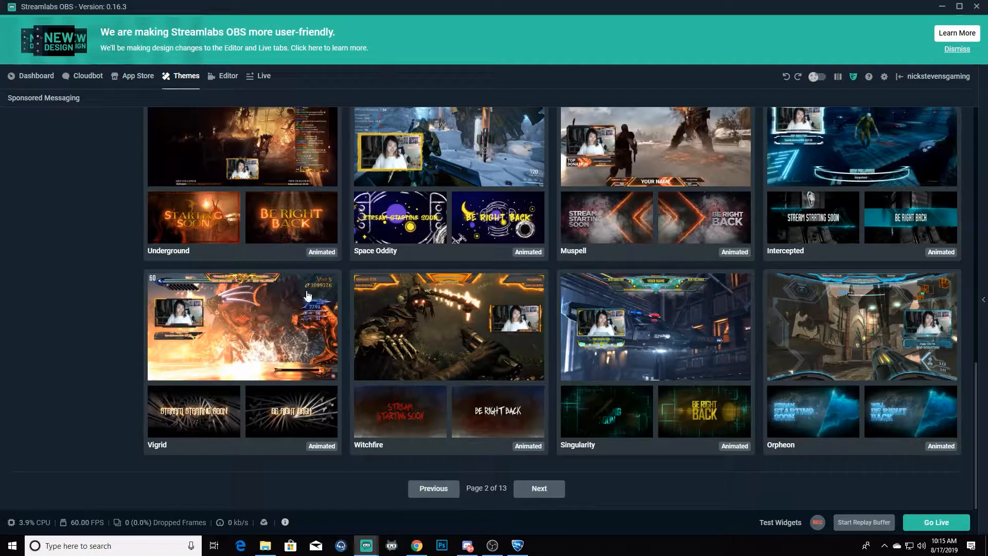
scroll(228, 301, "up", 2)
scroll(228, 301, "up", 3)
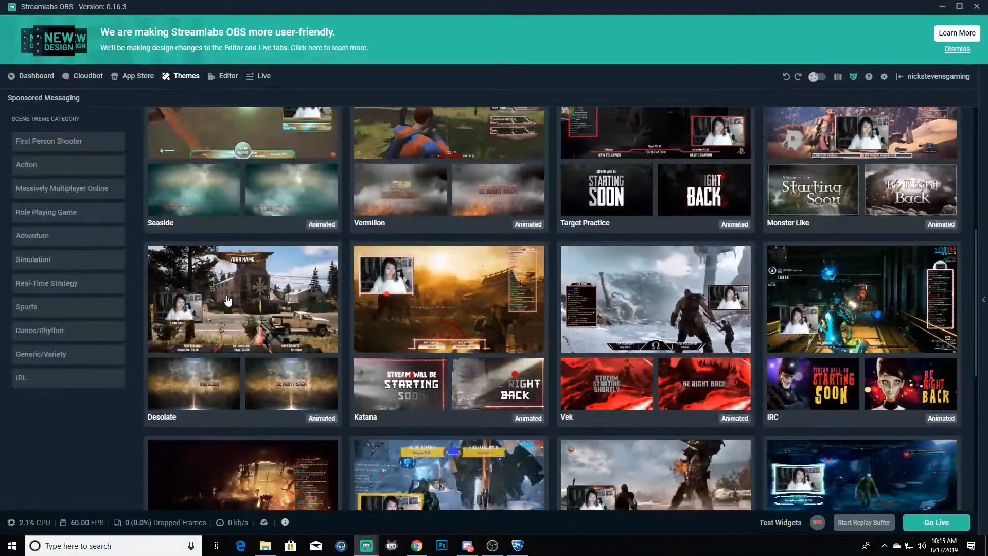
left_click(631, 333)
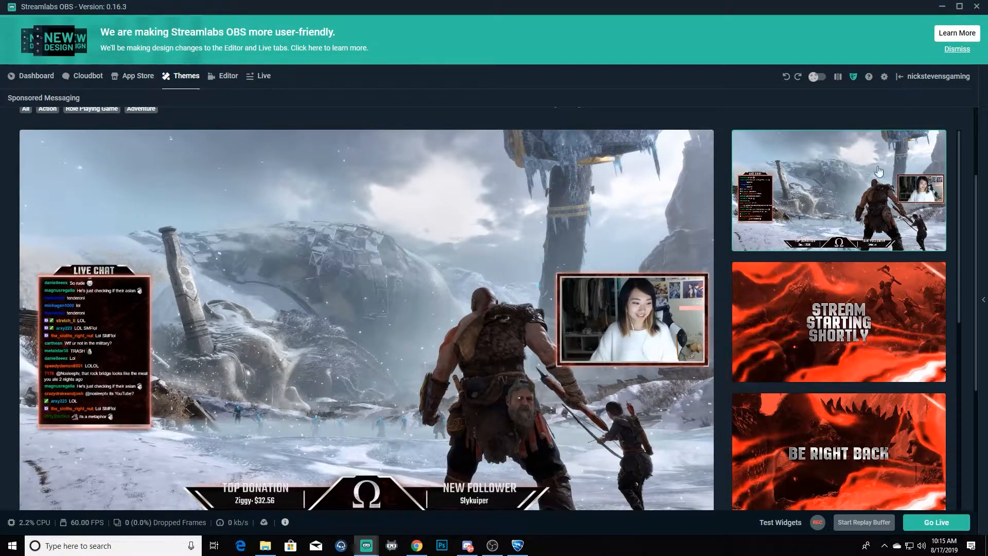
Review the Vek theme's scene previews and install its overlay
scroll(875, 258, "down", 5)
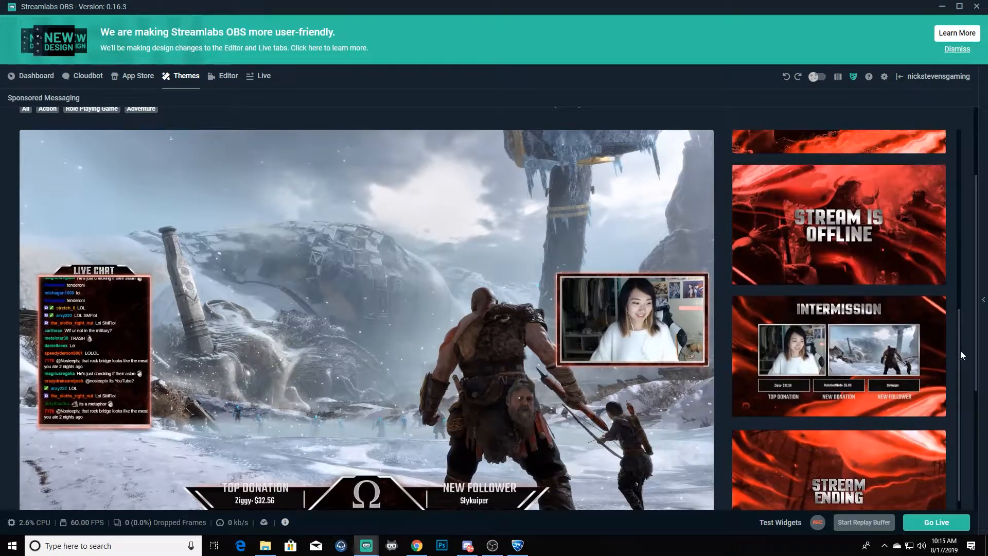
scroll(955, 364, "down", 3)
scroll(906, 288, "up", 5)
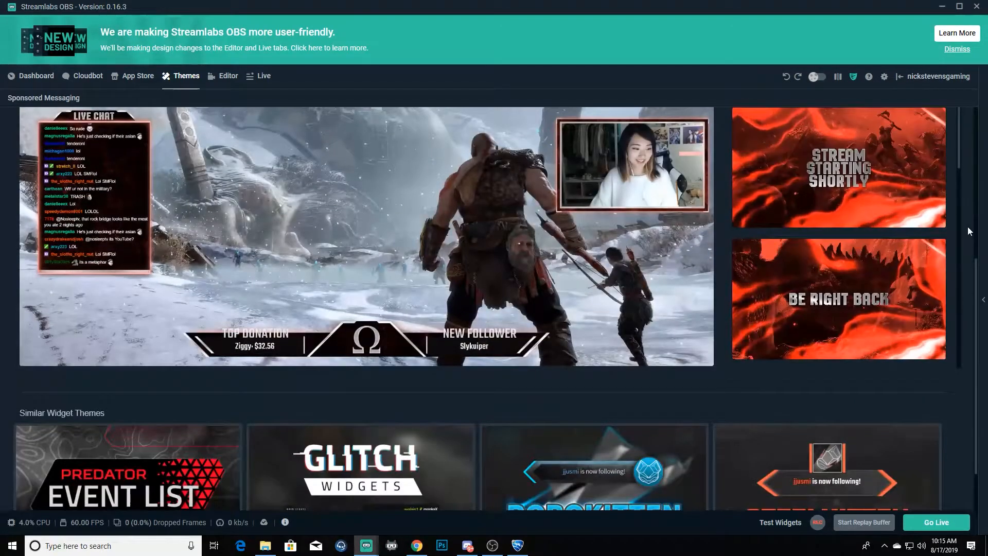
scroll(968, 226, "up", 5)
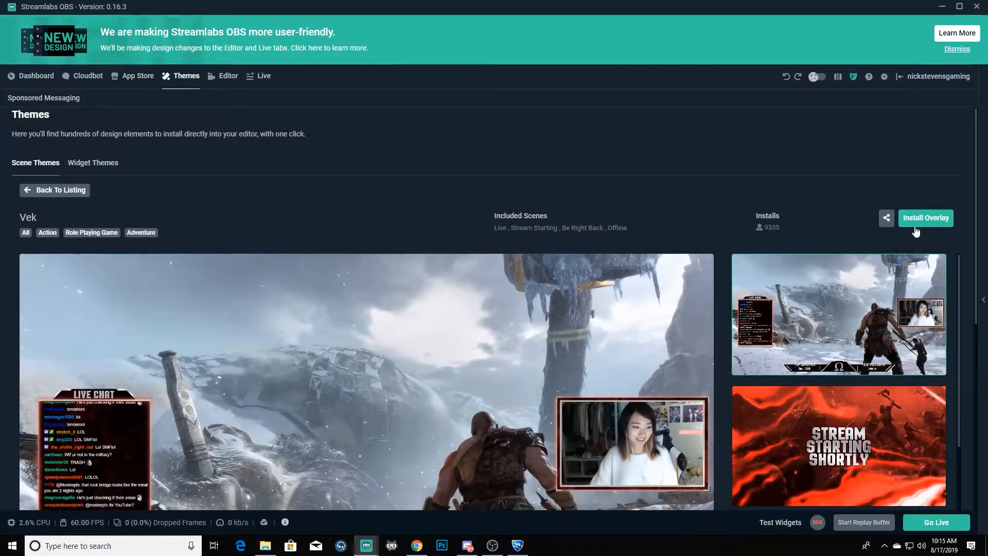
left_click(923, 220)
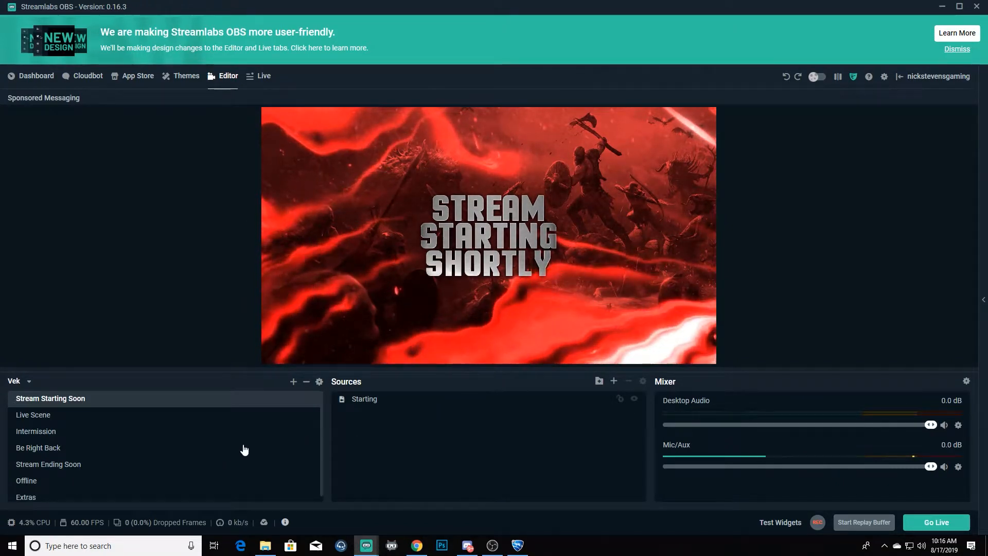
Look through the available scene collections and choose Vek
left_click(29, 383)
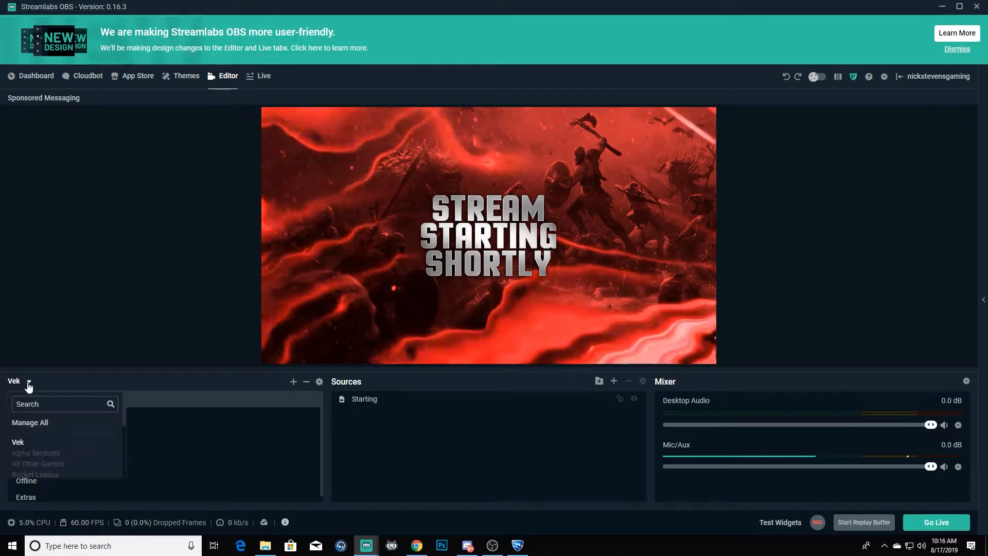
scroll(31, 453, "down", 5)
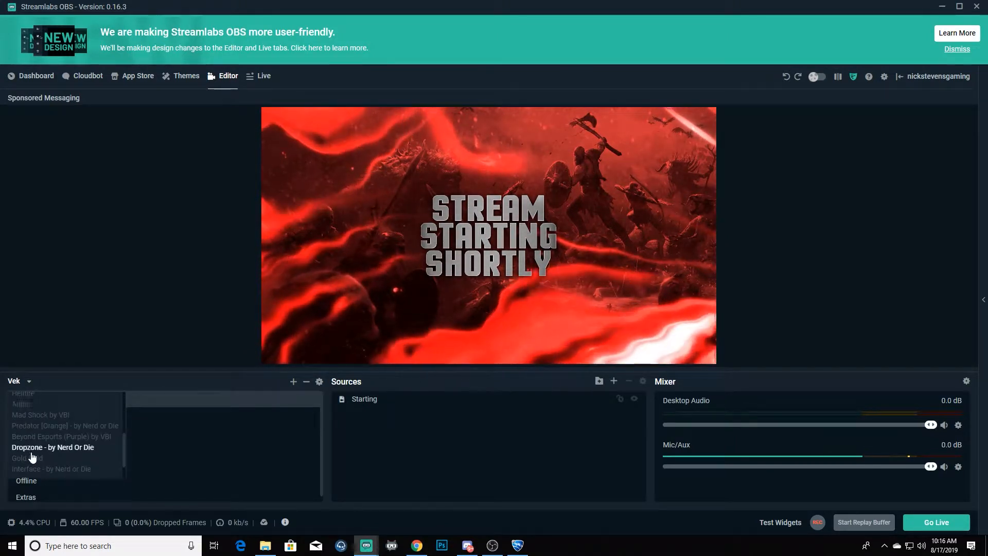
scroll(34, 460, "up", 5)
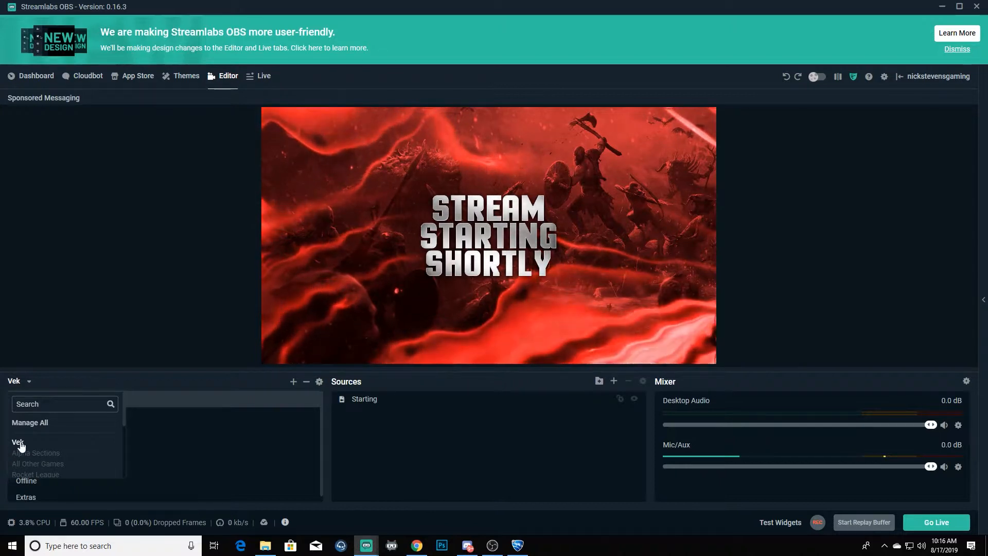
left_click(15, 451)
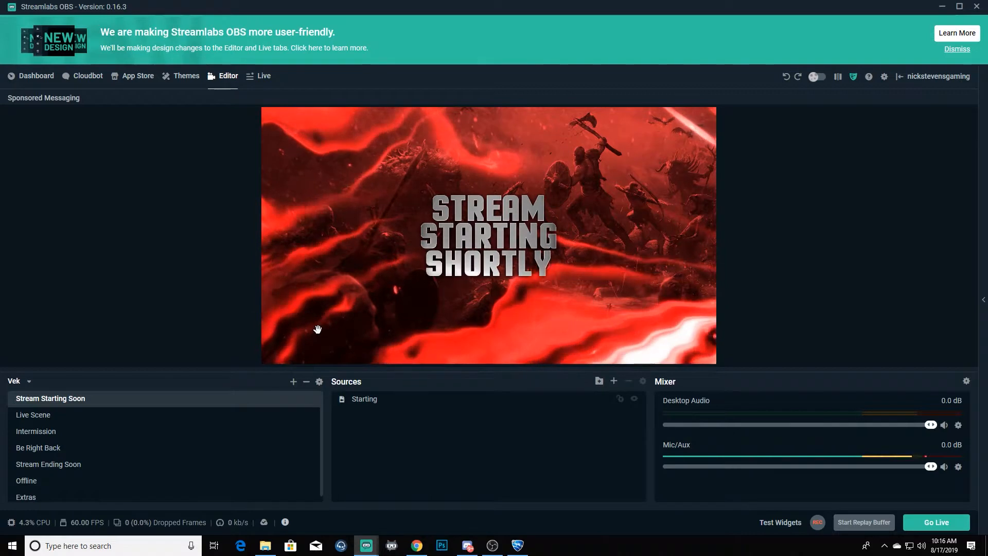
Remove the Background (delete me) source from the Live Scene
left_click(31, 417)
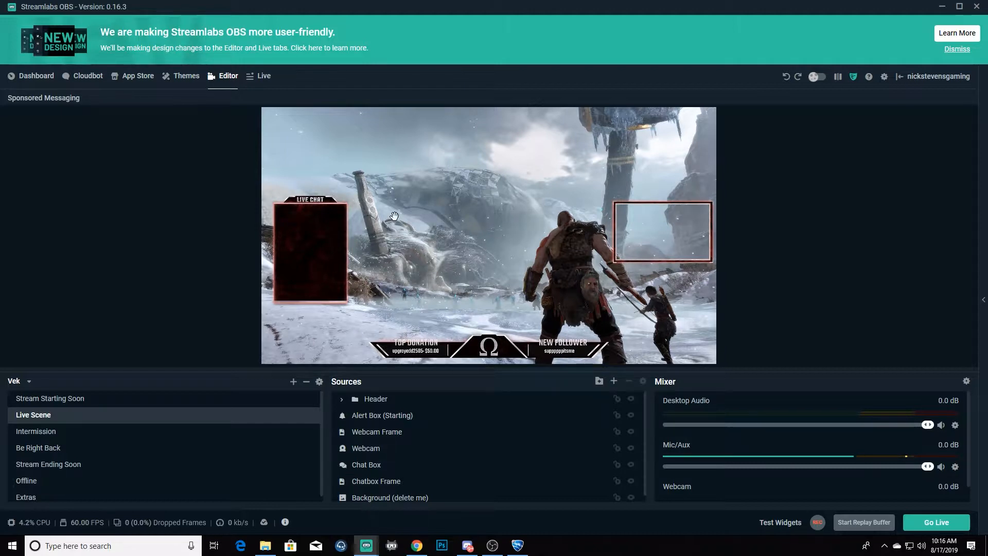
left_click(413, 500)
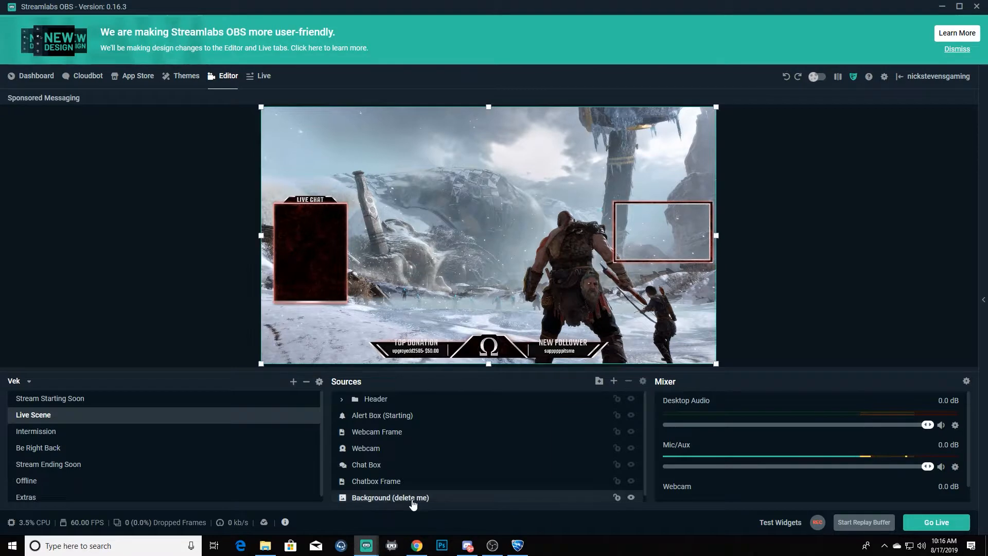
key("Delete")
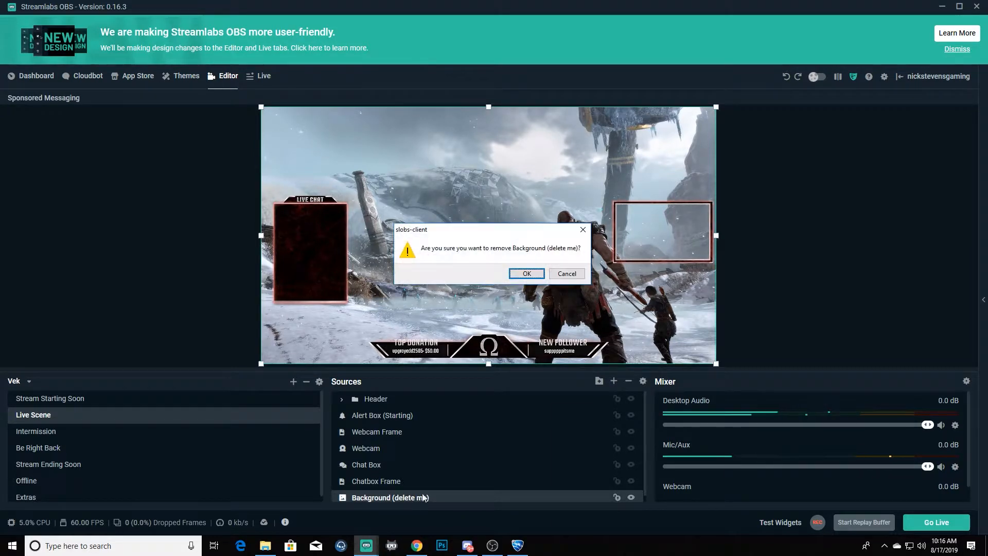
left_click(526, 273)
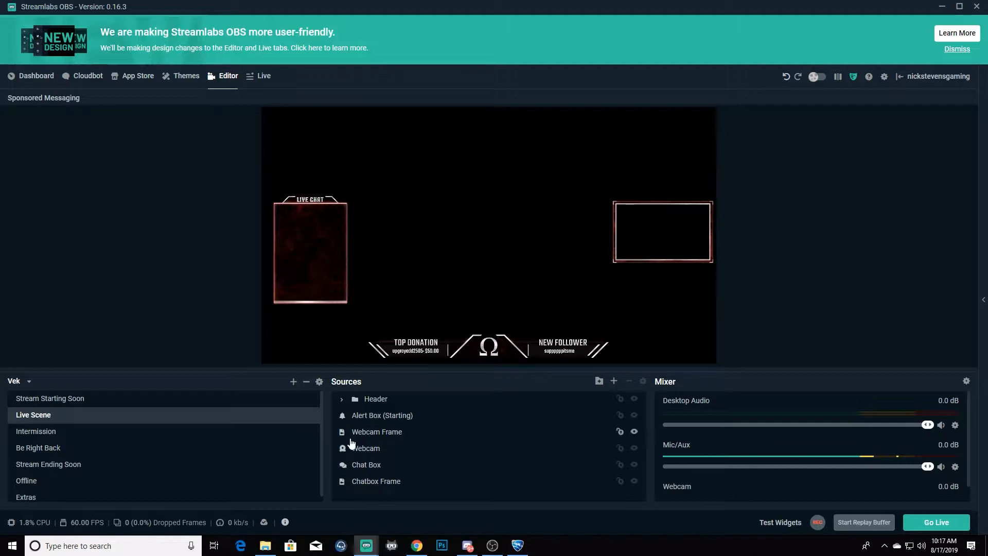
Hide the Webcam, Webcam Frame, Chat Box and Chatbox Frame sources in the Live Scene
left_click(627, 451)
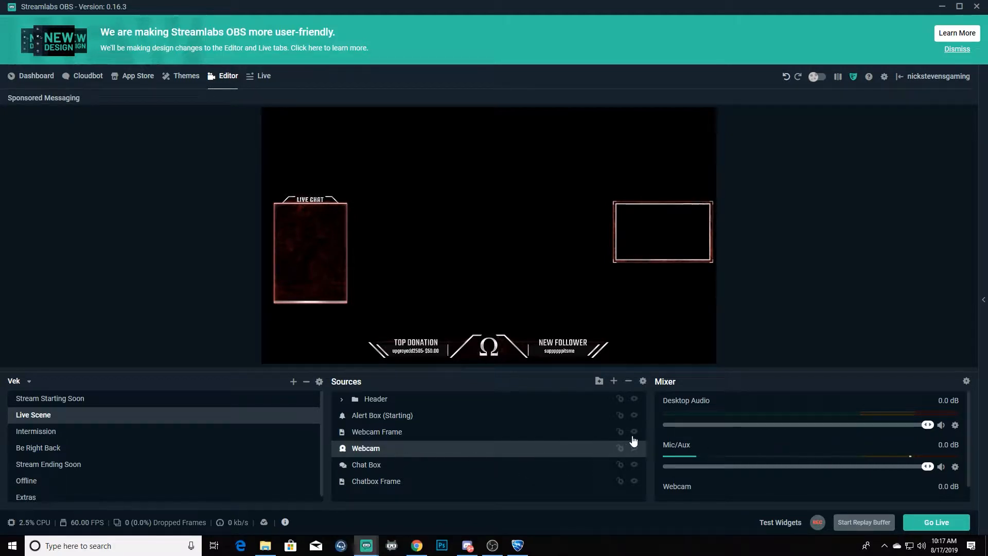
left_click(636, 433)
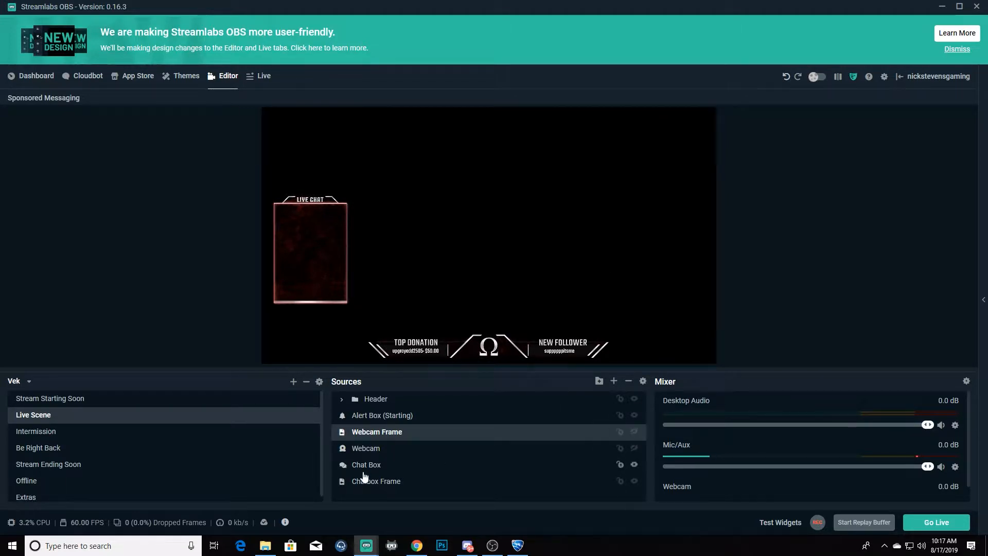
left_click(633, 466)
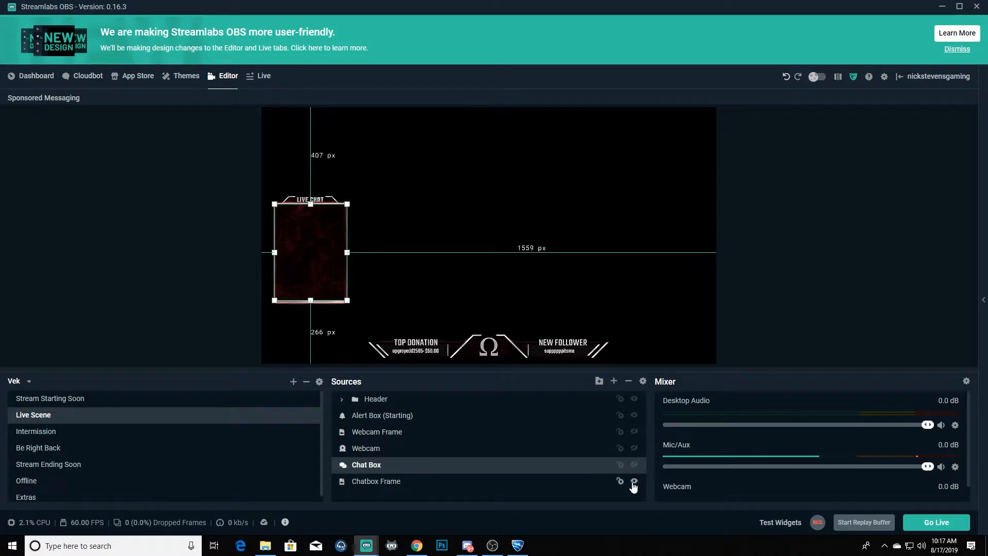
left_click(634, 482)
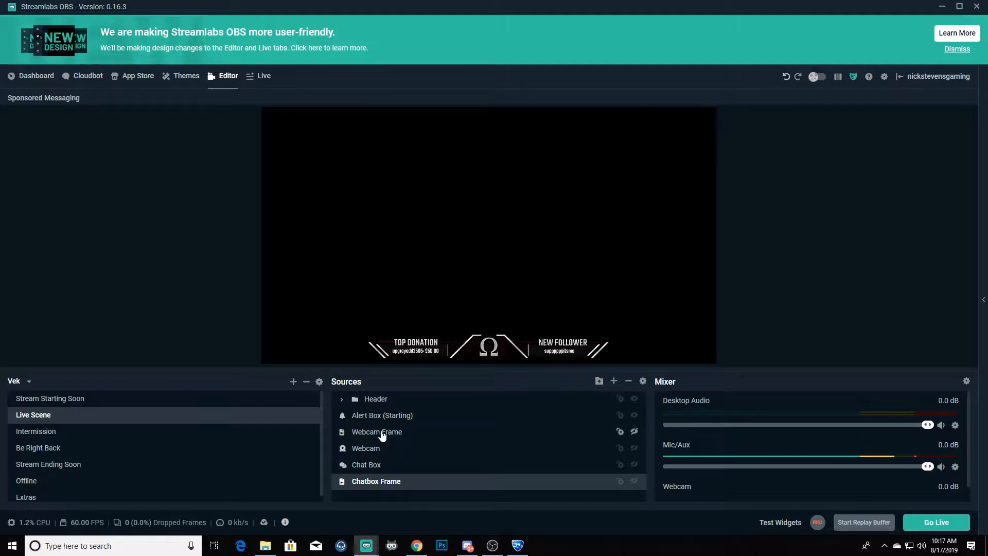
Add a Game Capture source named Rocket League to the Live Scene
left_click(614, 382)
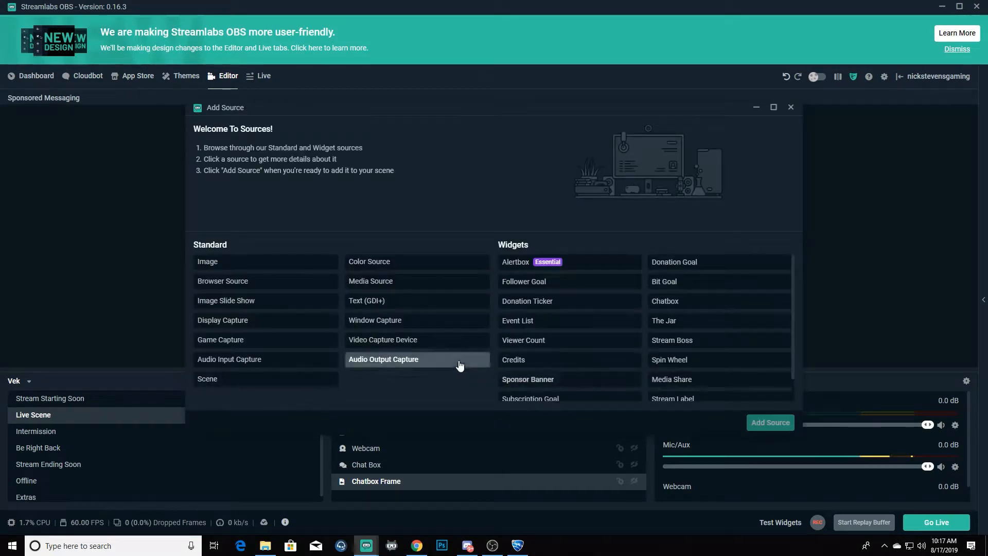
left_click(222, 345)
double_click(221, 346)
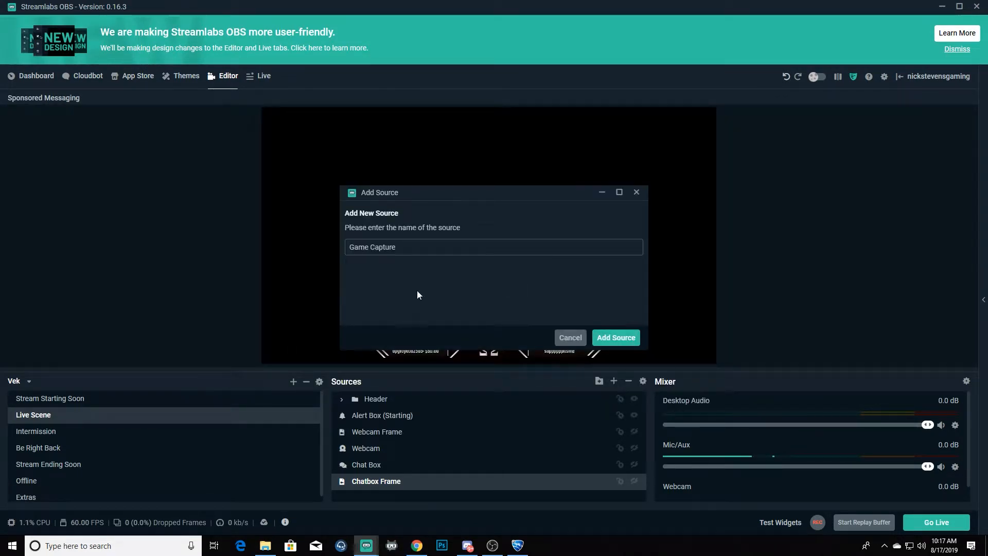
key("ctrl+a")
type("Rocket League")
left_click(618, 339)
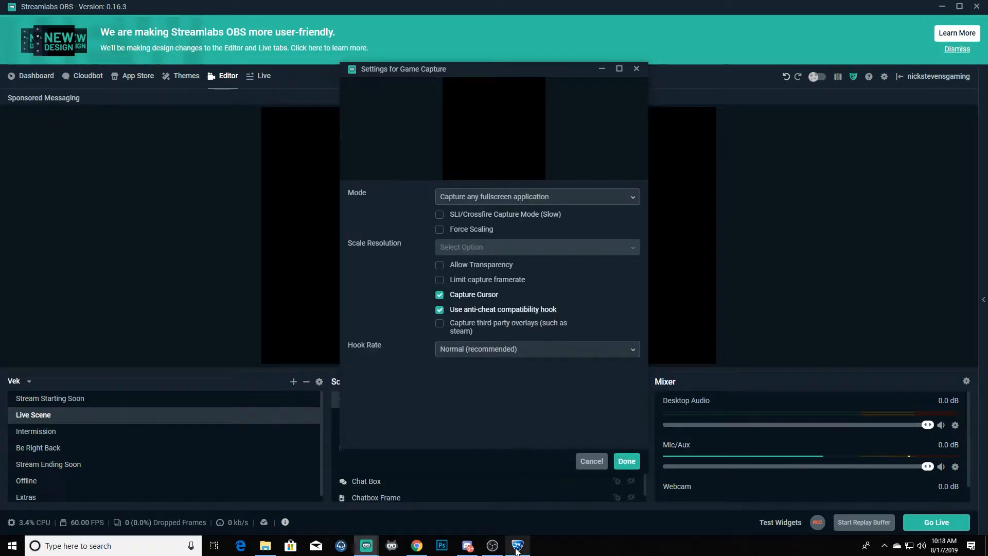
Set the game capture to capture a specific window and choose the RocketLeague.exe Rocket League (32-bit, DX9, Cooked) window
mouse_move(514, 551)
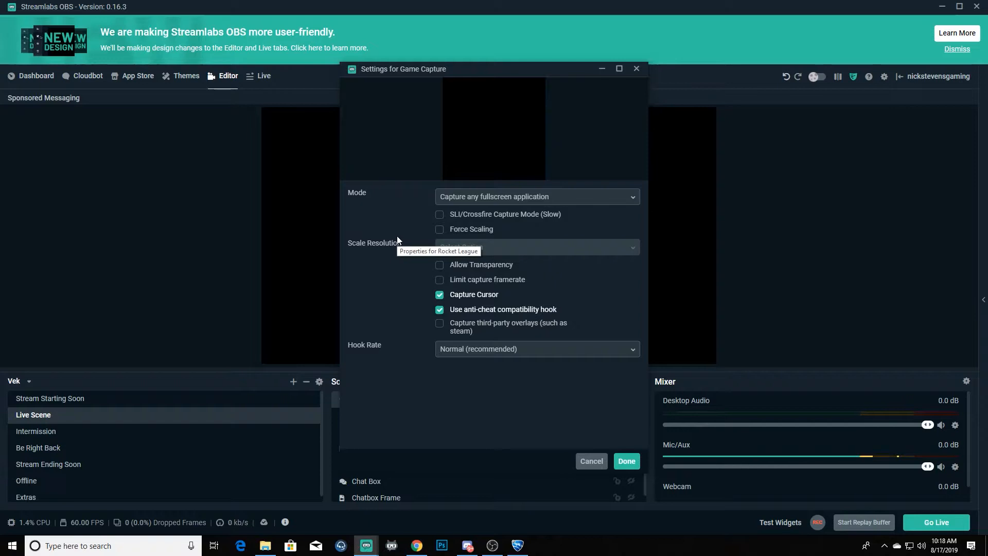
left_click(462, 203)
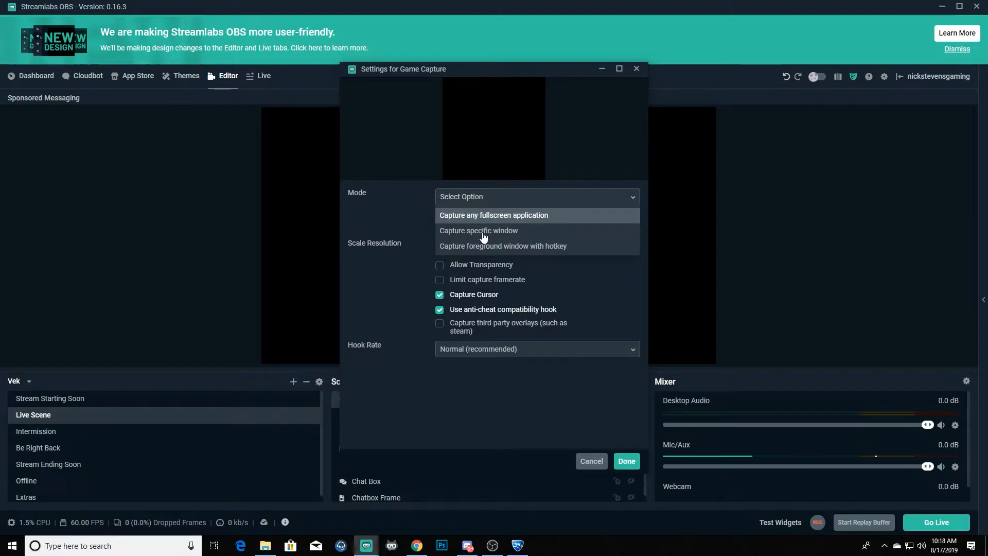
left_click(467, 233)
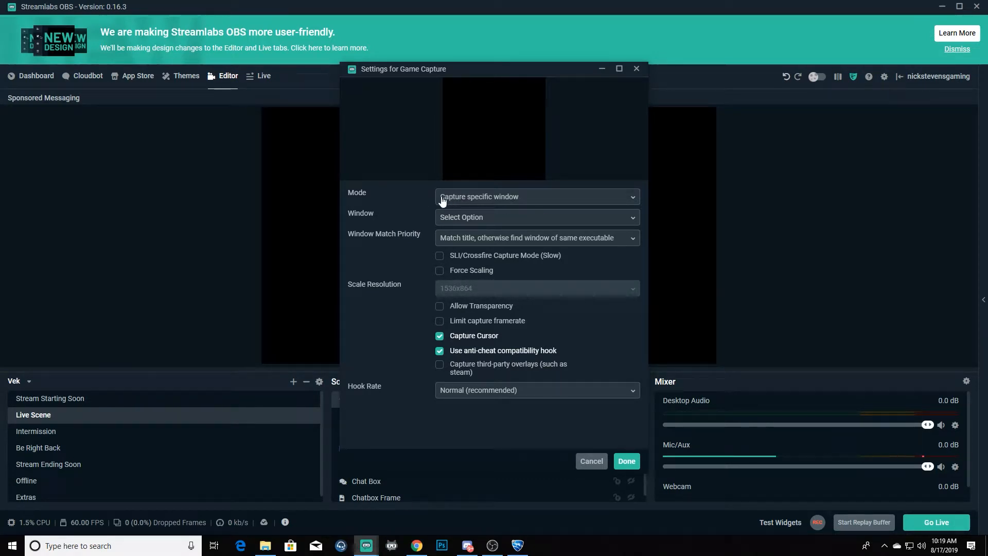
left_click(463, 220)
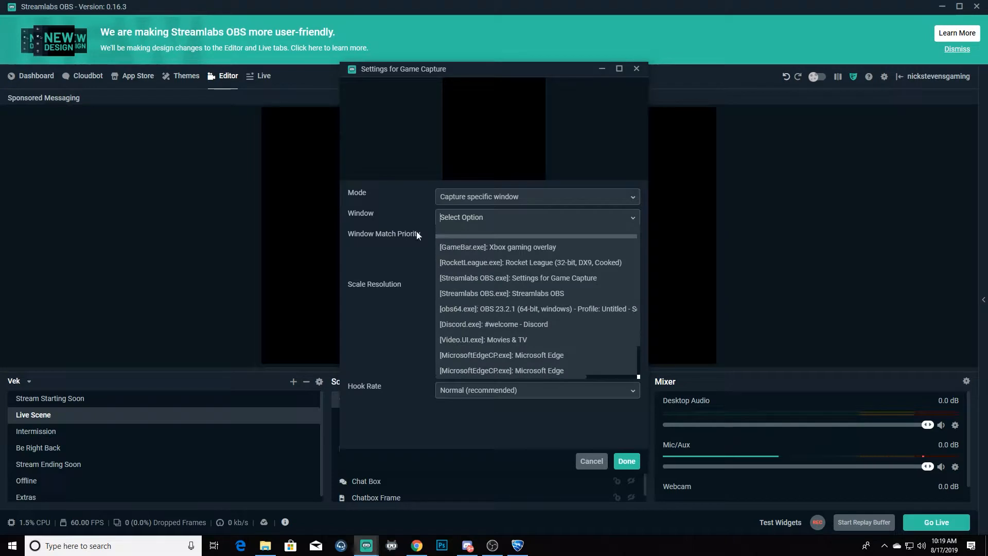
left_click(465, 263)
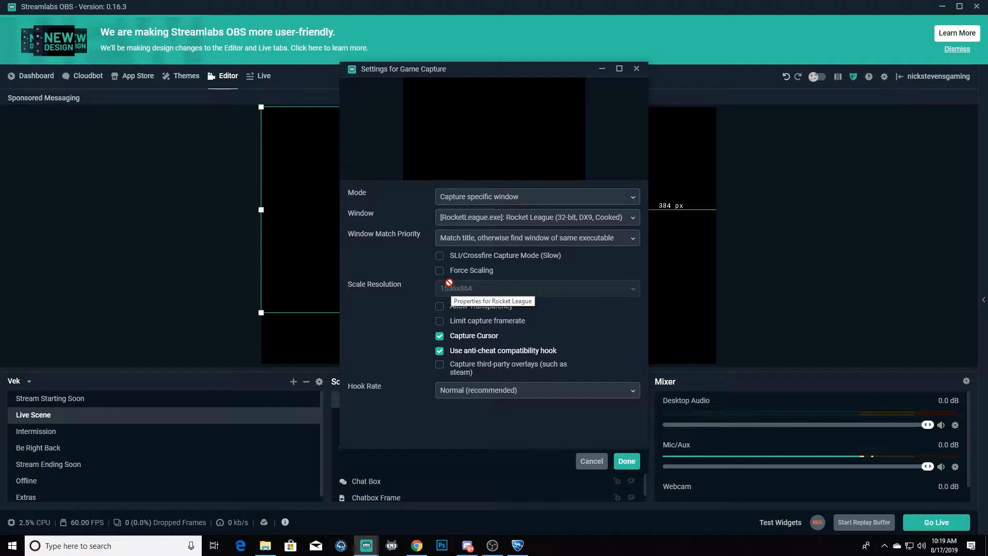
Enlarge the Rocket League capture to fill the whole canvas and move it below all other Live Scene sources
left_click(624, 461)
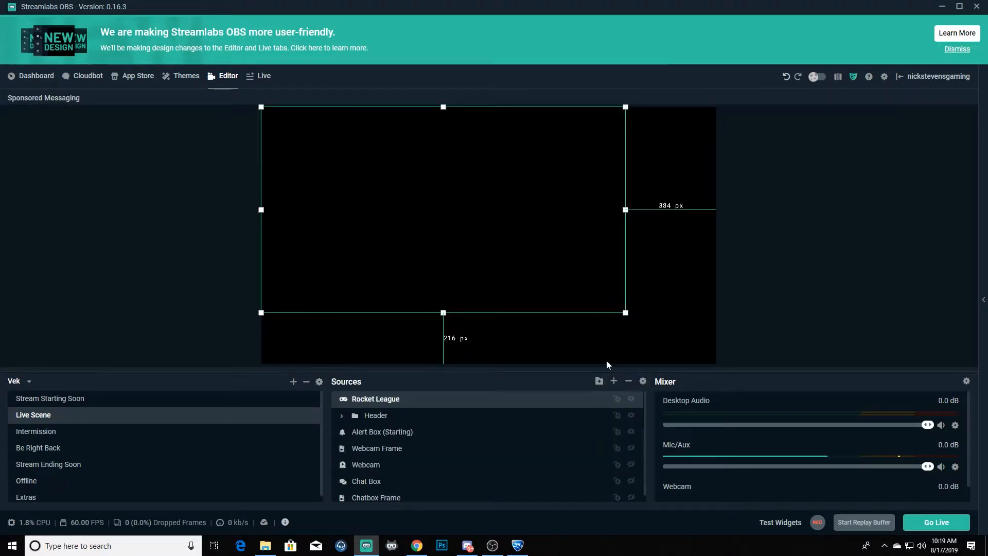
left_click_drag(624, 311, 681, 363)
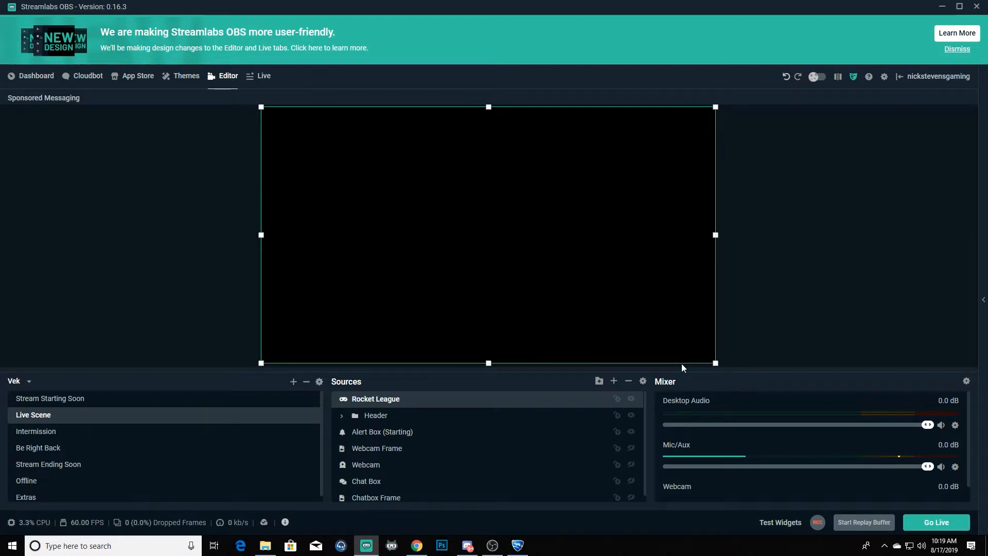
left_click_drag(715, 363, 716, 363)
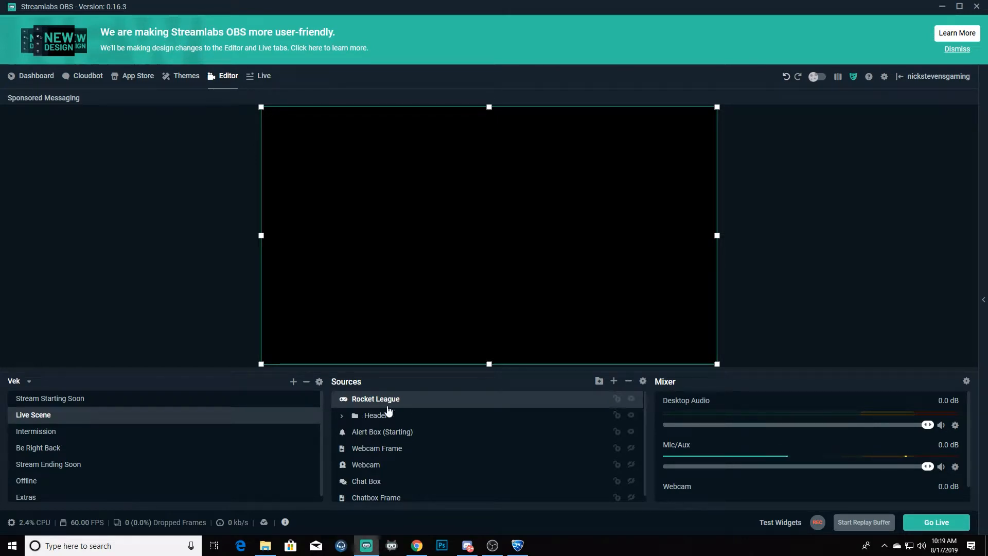
left_click_drag(420, 406, 410, 504)
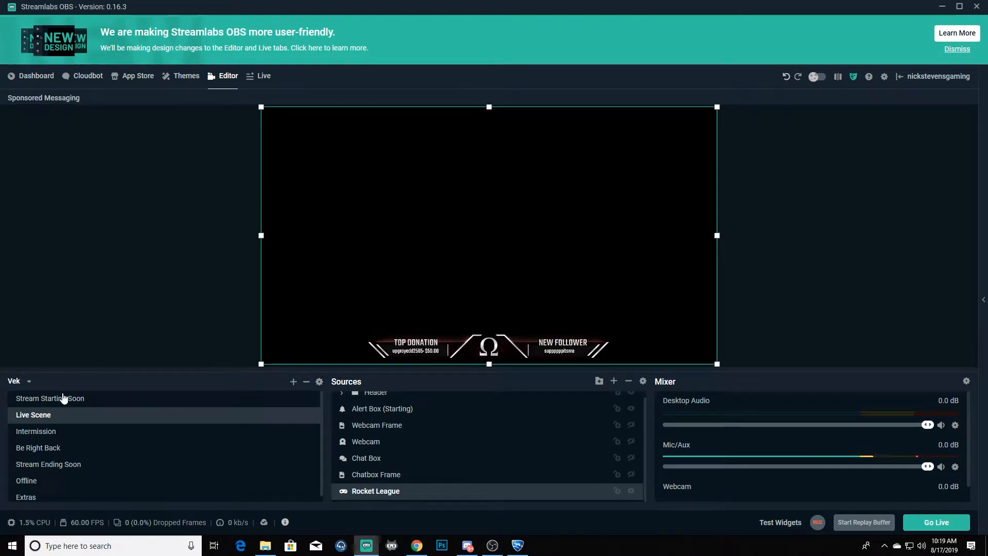
Preview the Intermission, Be Right Back, Stream Ending Soon and Stream Starting Soon scenes
left_click(40, 434)
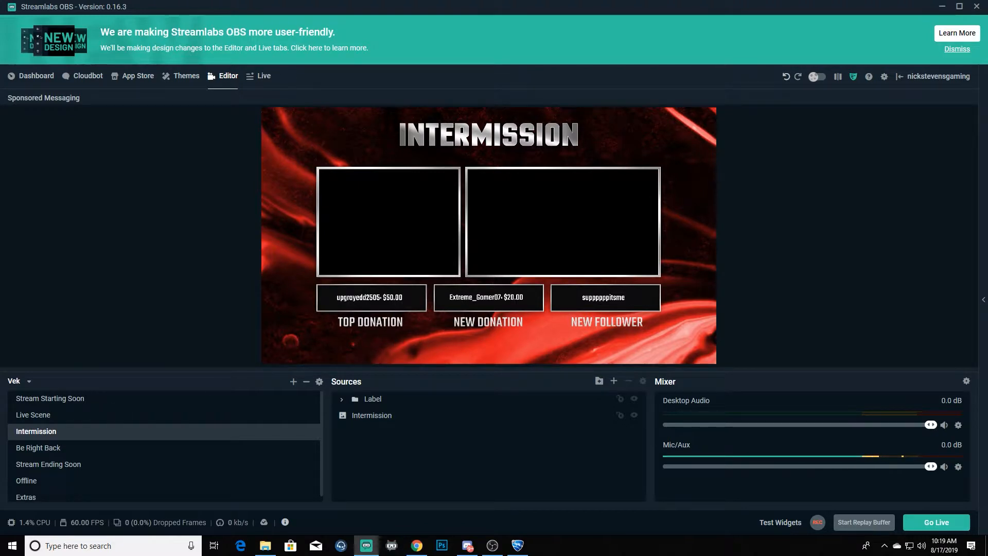
left_click(38, 448)
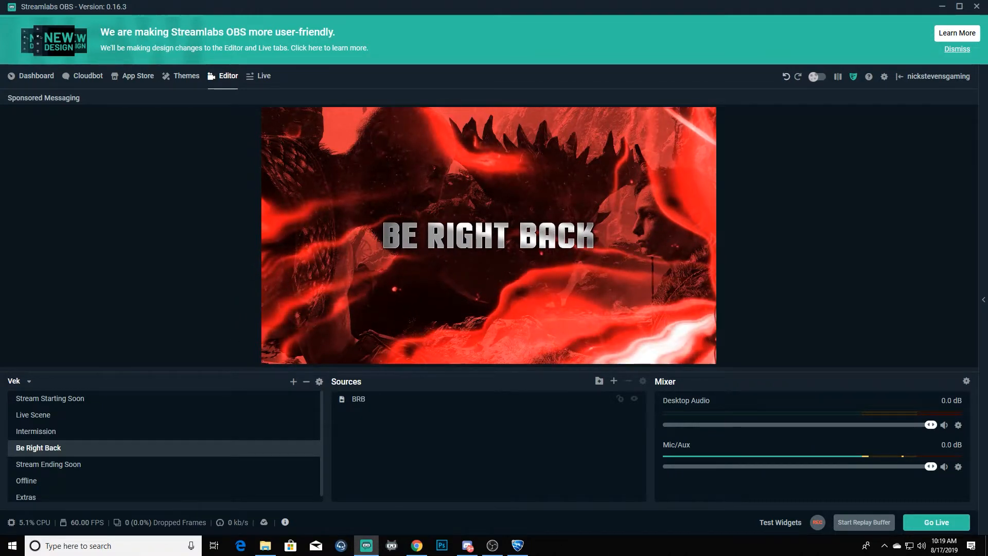
left_click(45, 465)
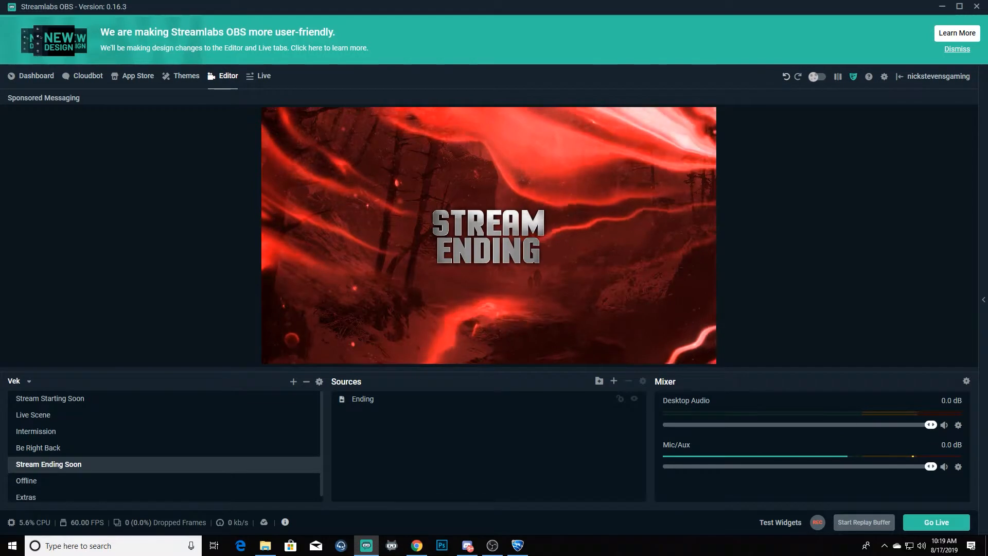
left_click(42, 401)
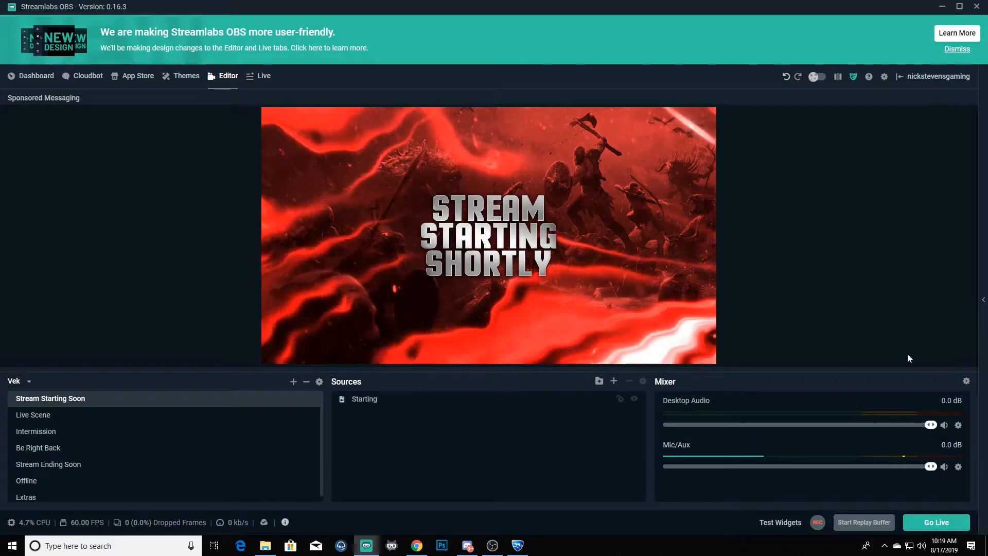
Add a Noise Gate filter to the Mic/Aux audio source, keeping the default filter name
left_click(959, 467)
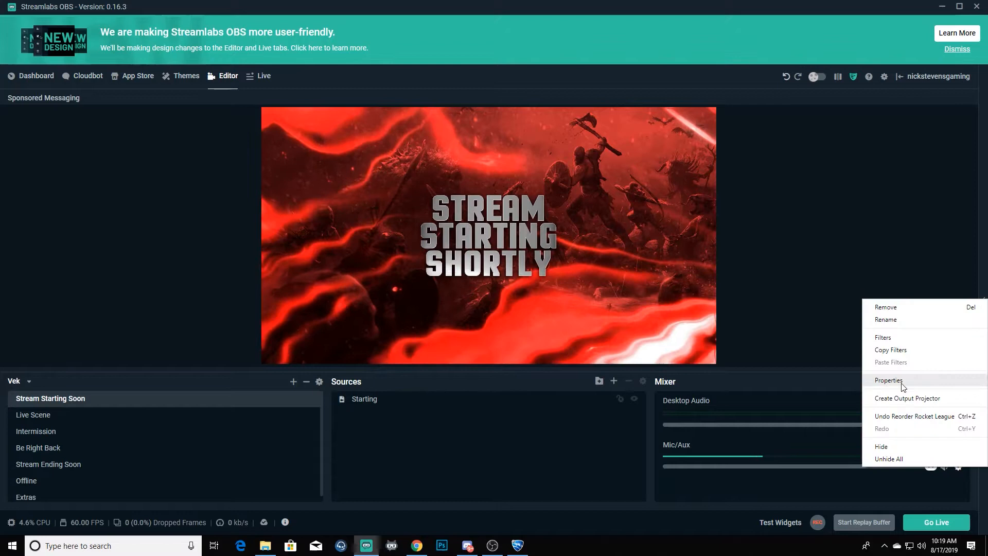
left_click(885, 338)
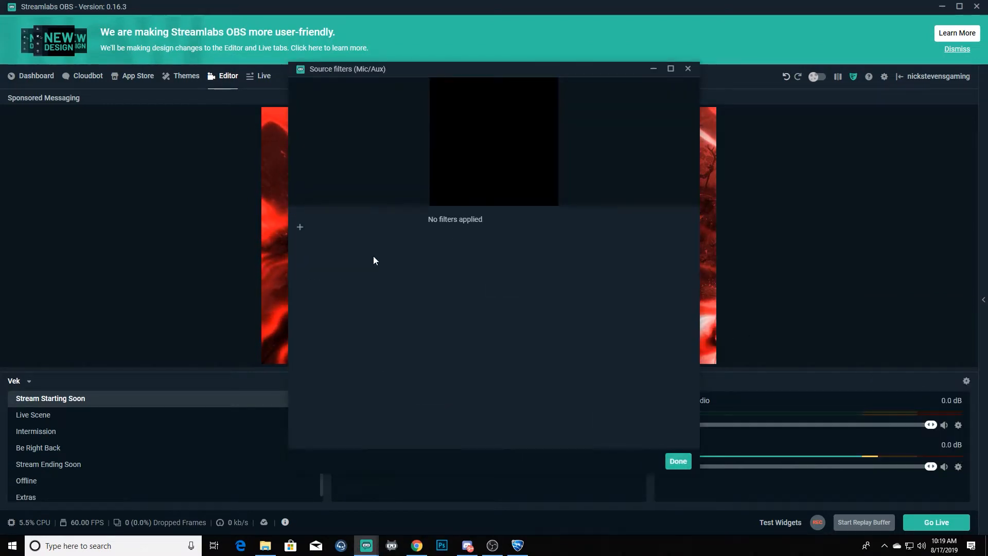
left_click(300, 227)
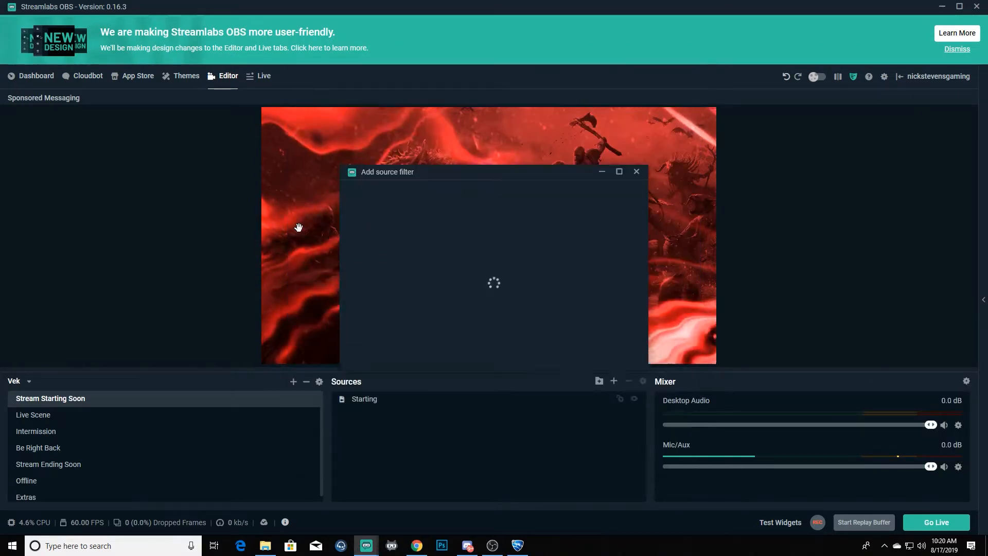
left_click(384, 212)
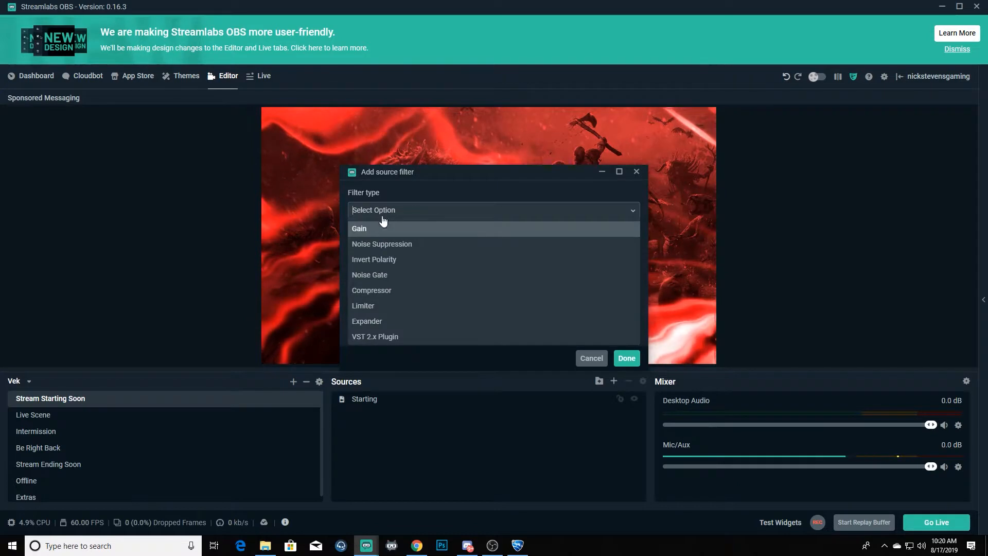
left_click(368, 275)
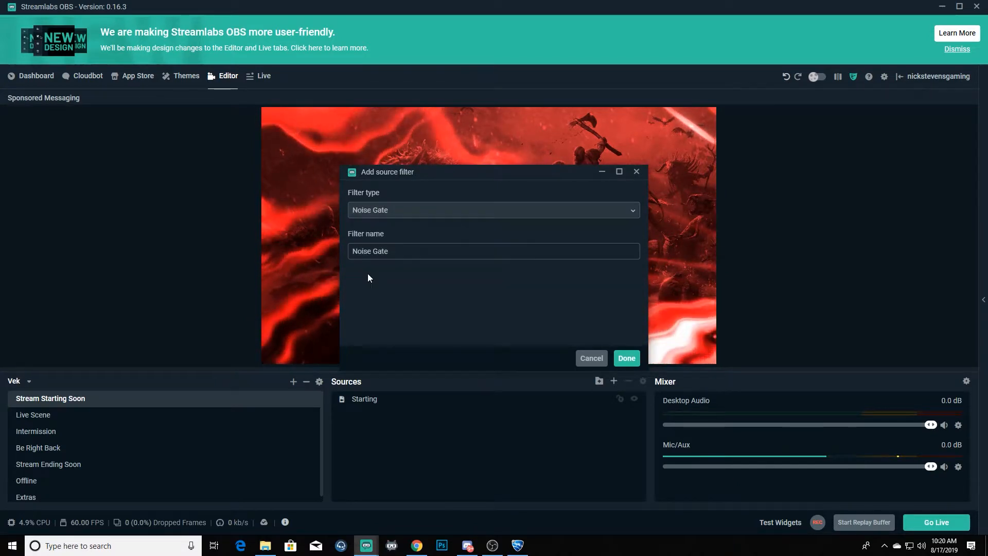
left_click(626, 359)
left_click(675, 459)
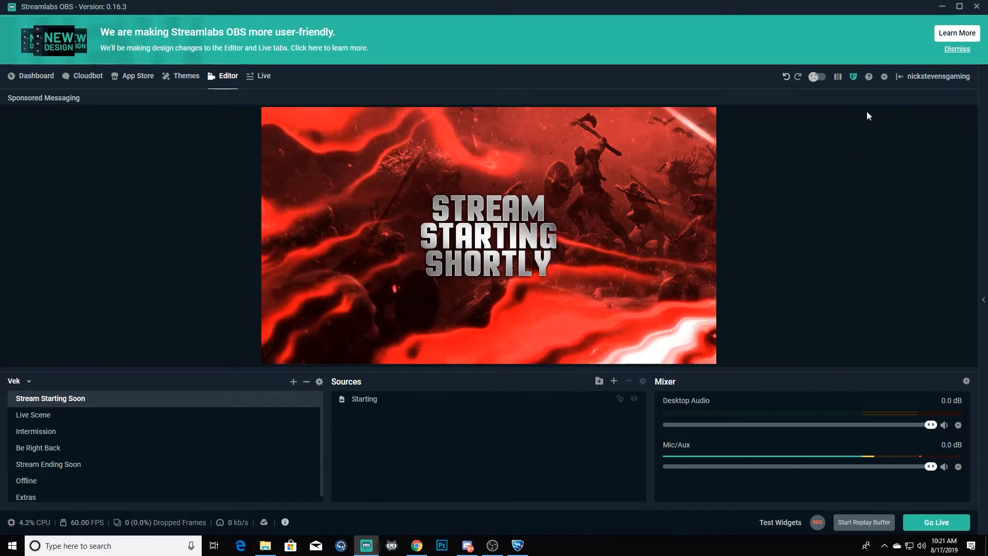
Set the switch-to-scene hotkeys to Ctrl+Numpad1 for Stream Starting Soon and Ctrl+Numpad4 for Stream Ending Soon
left_click(884, 78)
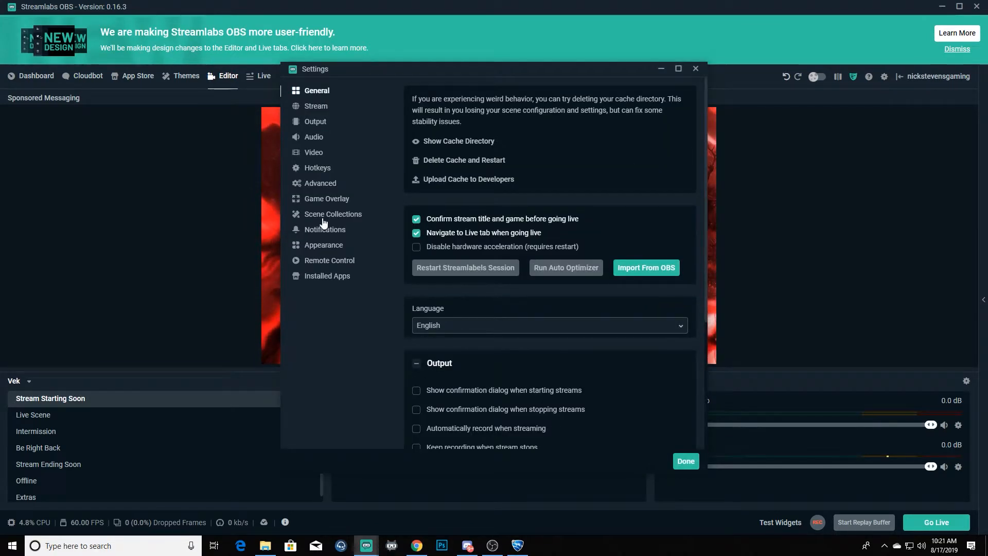
left_click(319, 170)
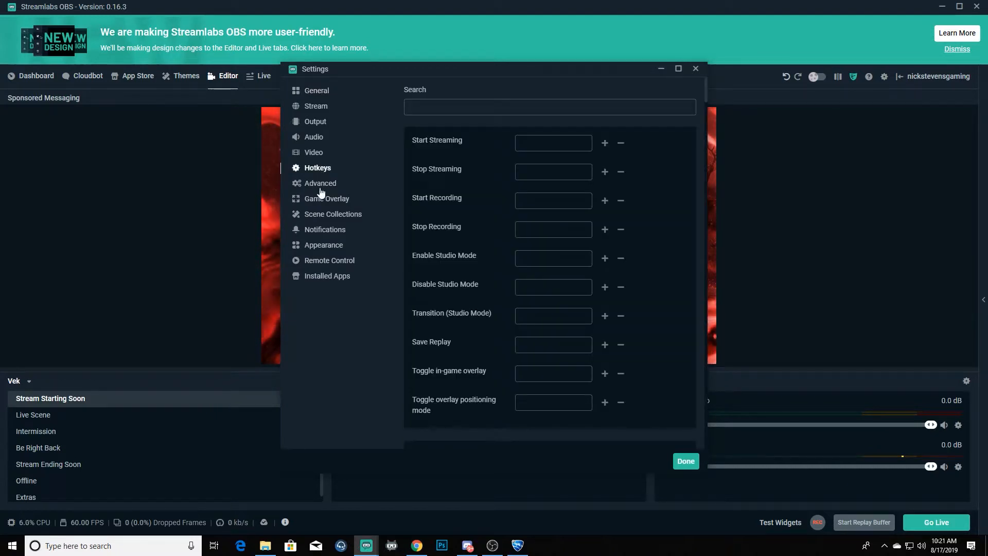
scroll(438, 186, "down", 2)
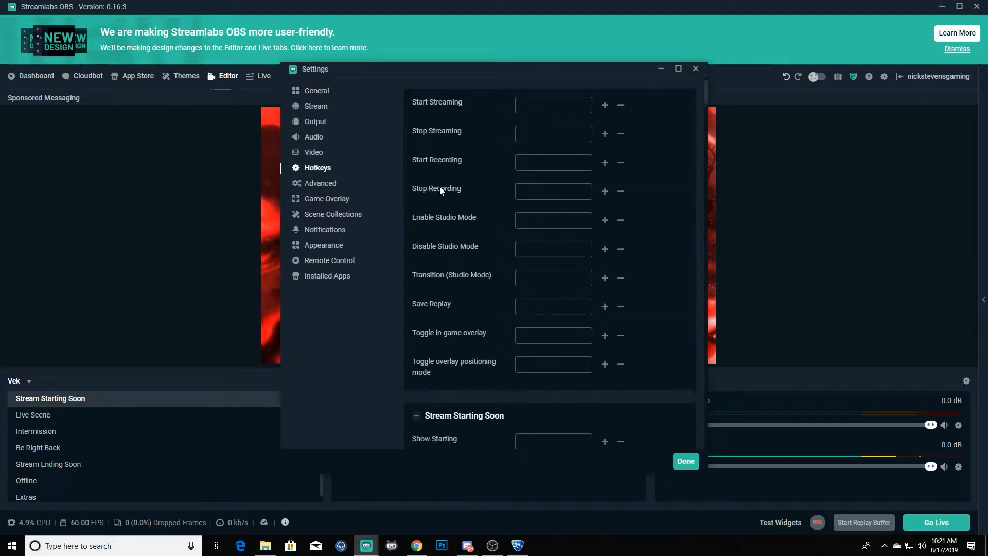
scroll(439, 190, "up", 2)
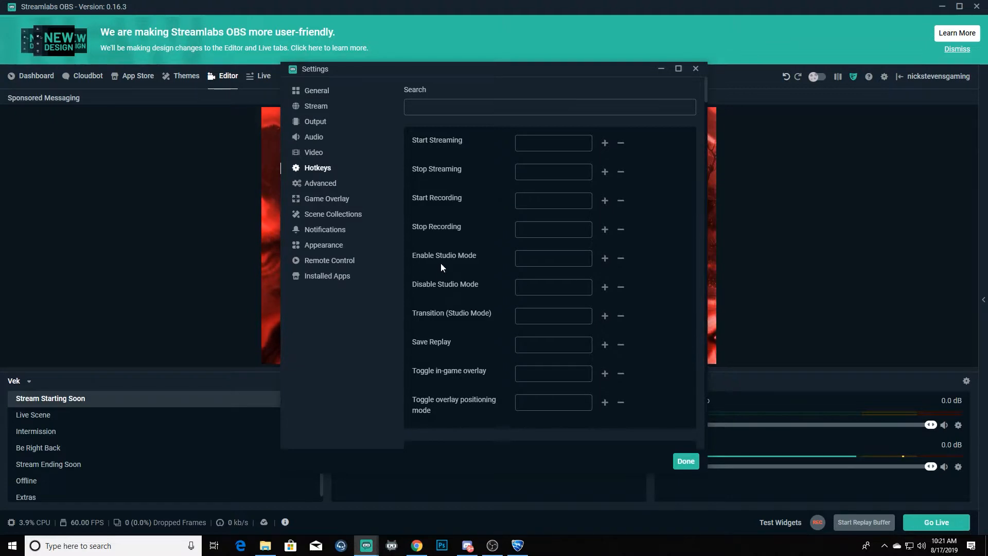
scroll(452, 211, "down", 6)
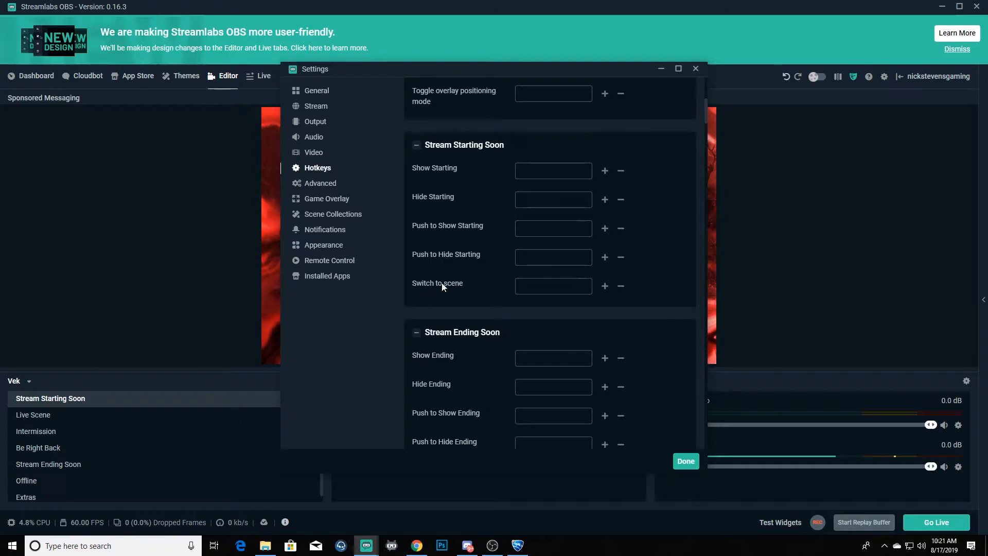
left_click(551, 286)
key("ctrl+KP_1")
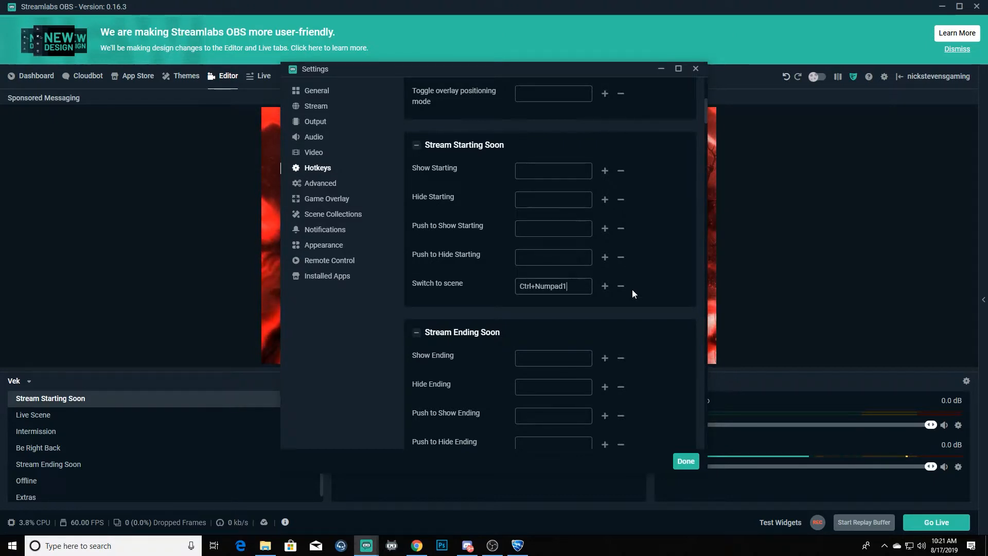
scroll(618, 293, "down", 3)
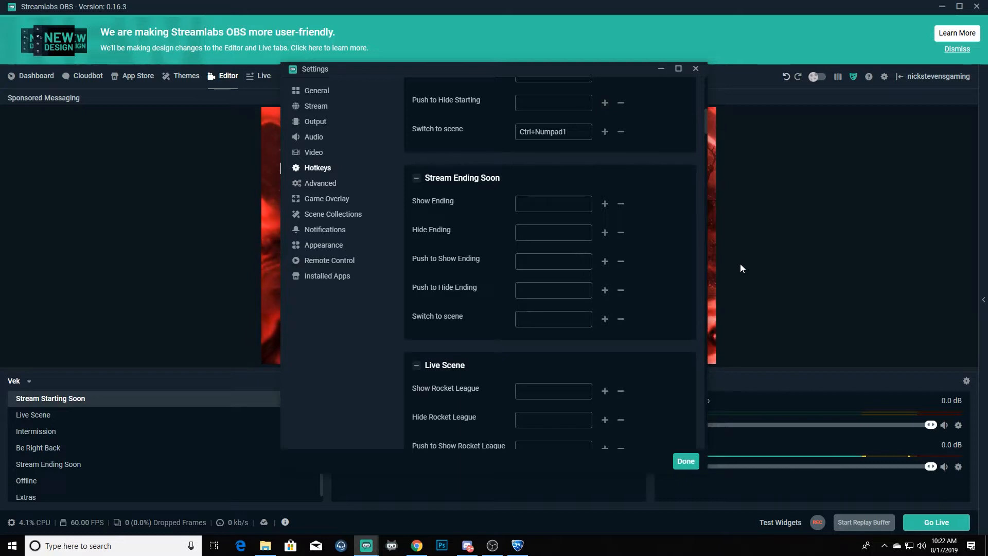
key("ctrl+KP_4")
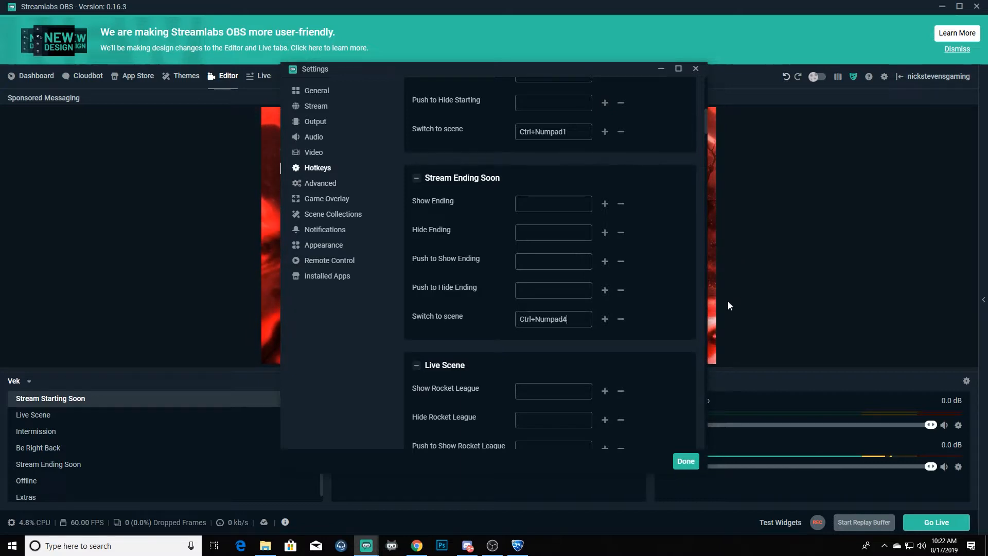
Set the switch-to-scene hotkey of the Live Scene to Ctrl+Numpad2
scroll(554, 334, "down", 4)
scroll(554, 334, "down", 10)
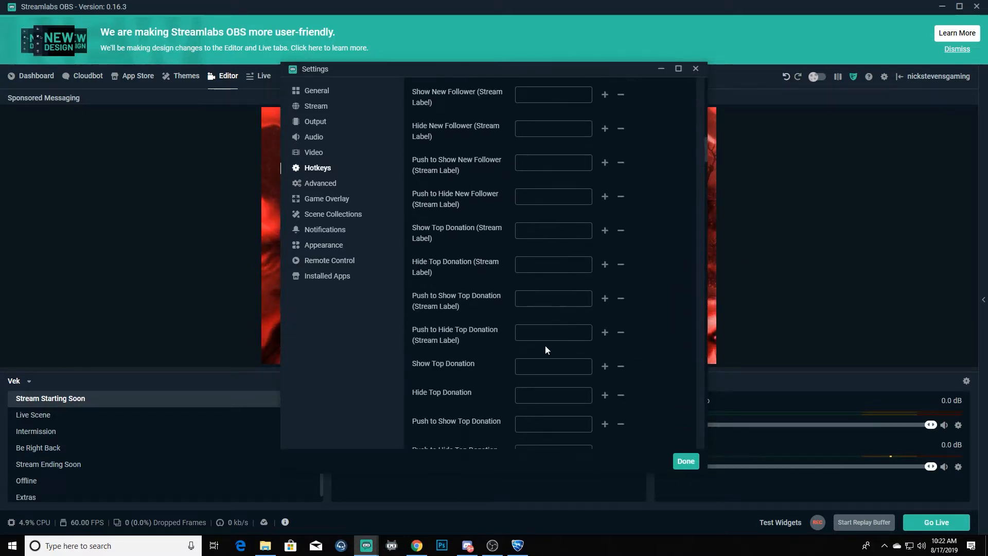
scroll(530, 373, "down", 14)
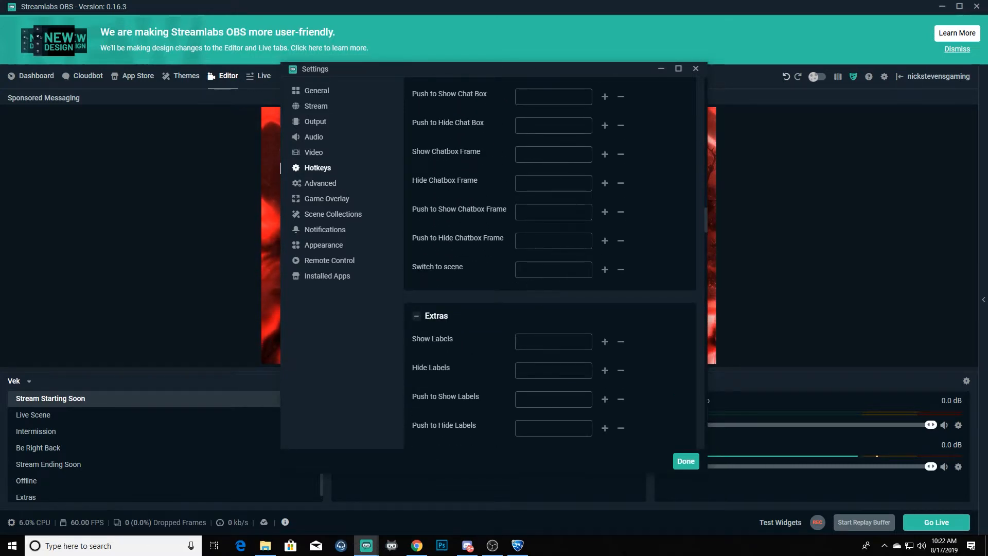
left_click(531, 269)
key("ctrl+KP_2")
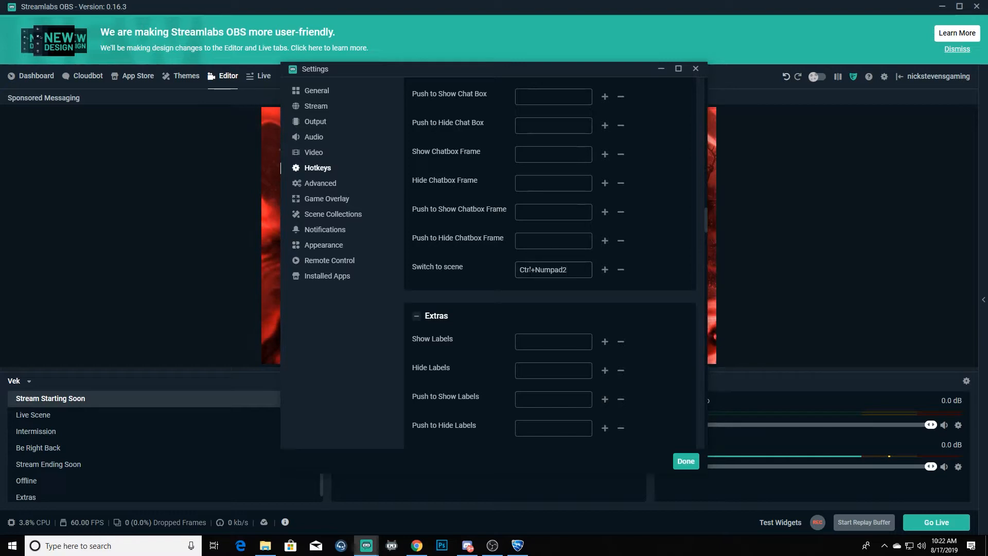
Set the switch-to-scene hotkey of the Be Right Back scene to Ctrl+Numpad3
scroll(514, 314, "down", 6)
scroll(505, 339, "down", 15)
scroll(506, 341, "down", 15)
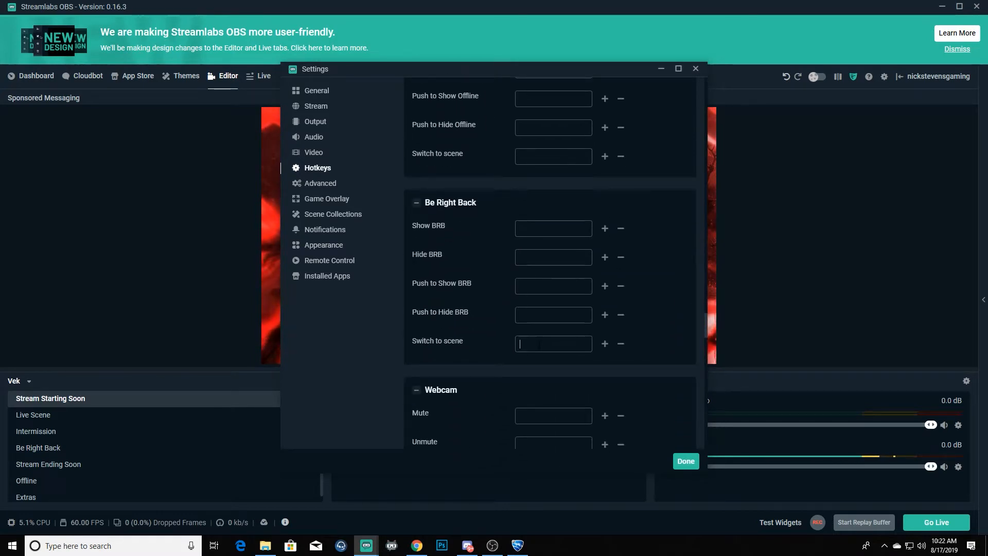
key("ctrl+KP_3")
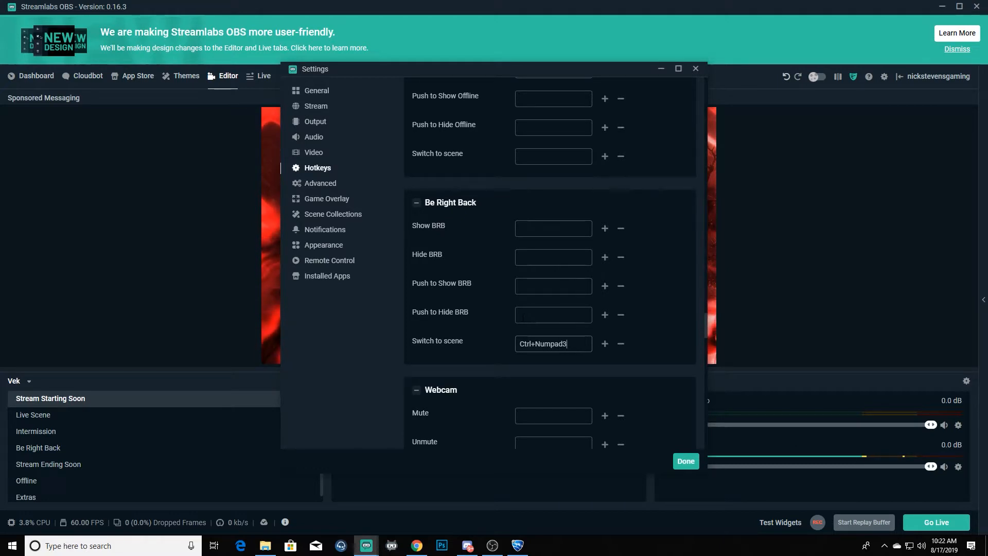
Set the Mic/Aux and Desktop Audio hotkeys to Ctrl+ArrowDown for mute and Ctrl+ArrowUp for unmute, and close the settings
scroll(523, 318, "down", 3)
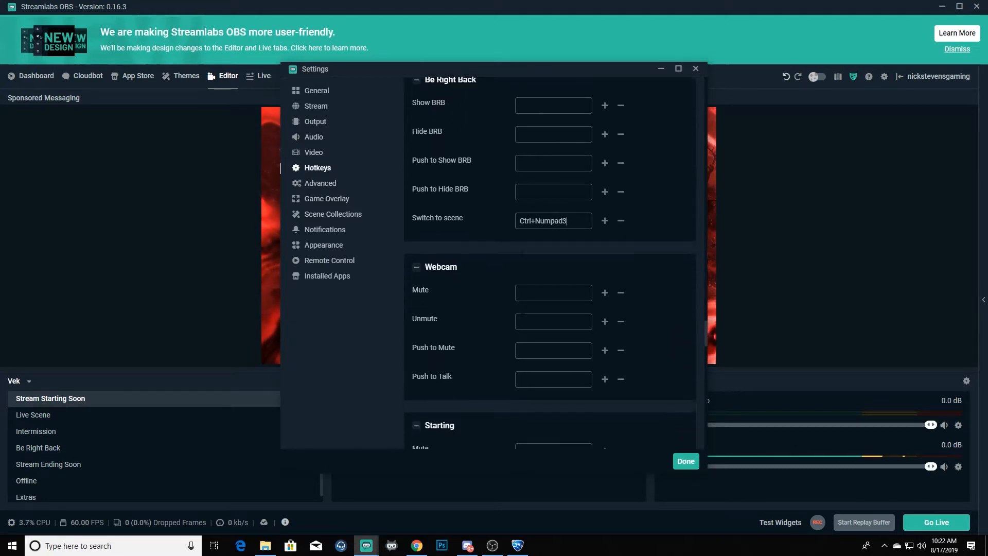
scroll(523, 318, "down", 7)
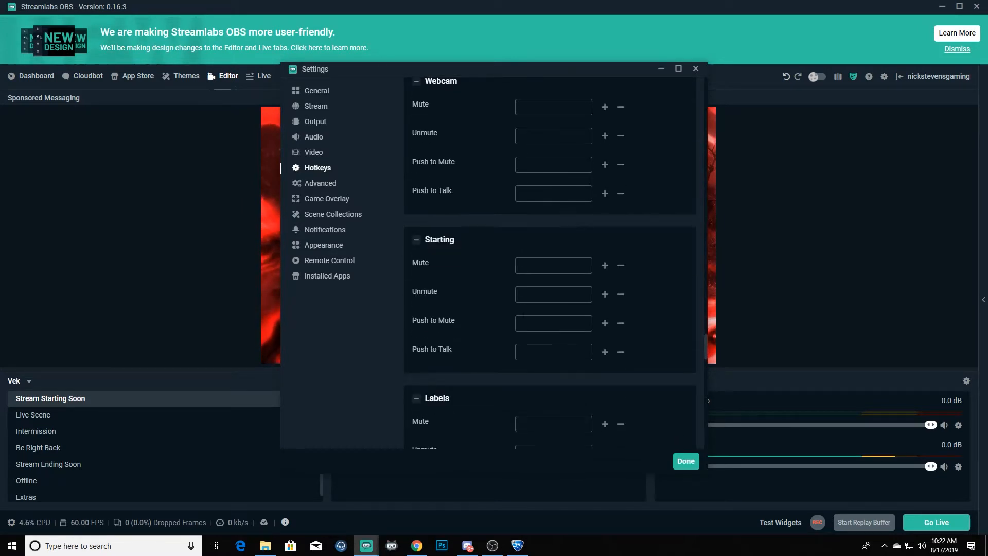
scroll(523, 318, "down", 10)
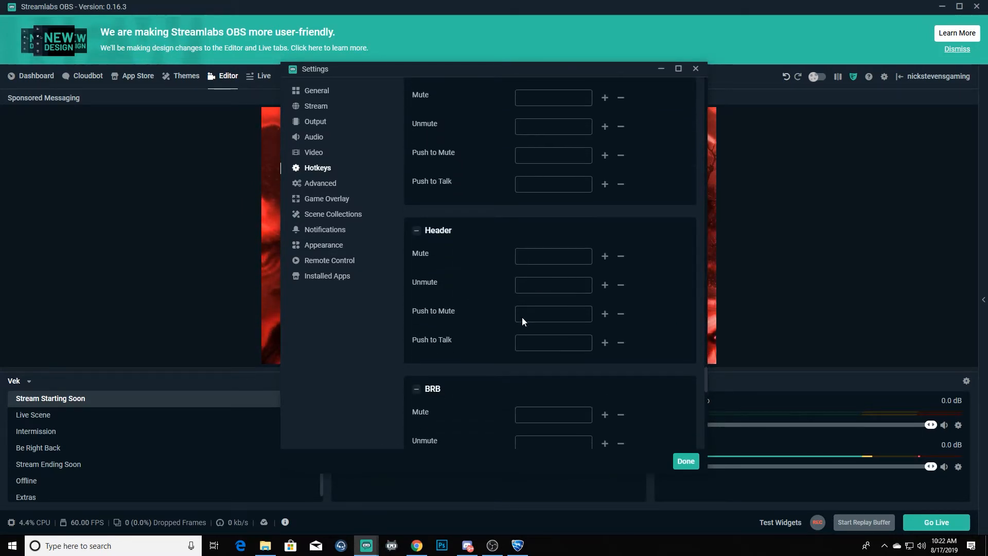
scroll(522, 317, "down", 9)
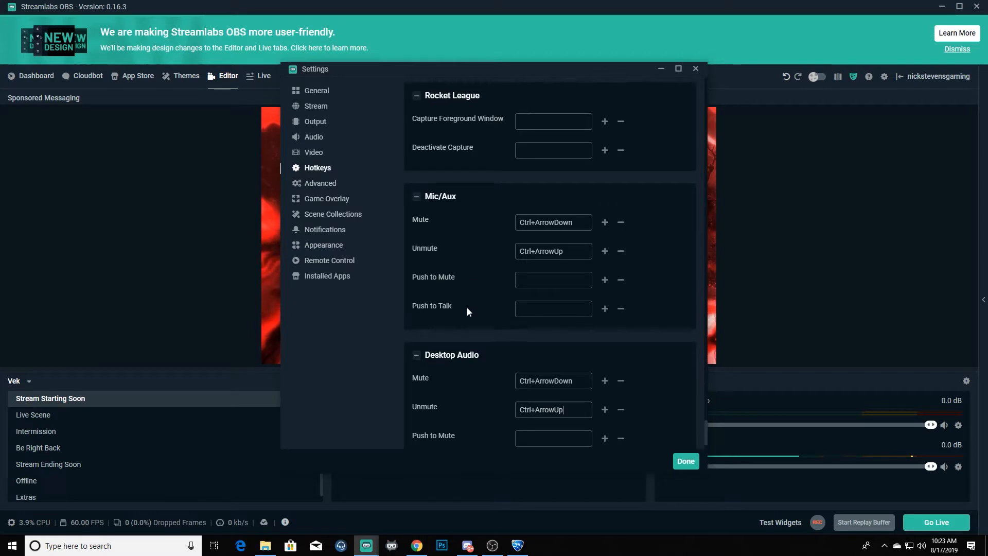
scroll(468, 311, "down", 1)
scroll(574, 308, "up", 2)
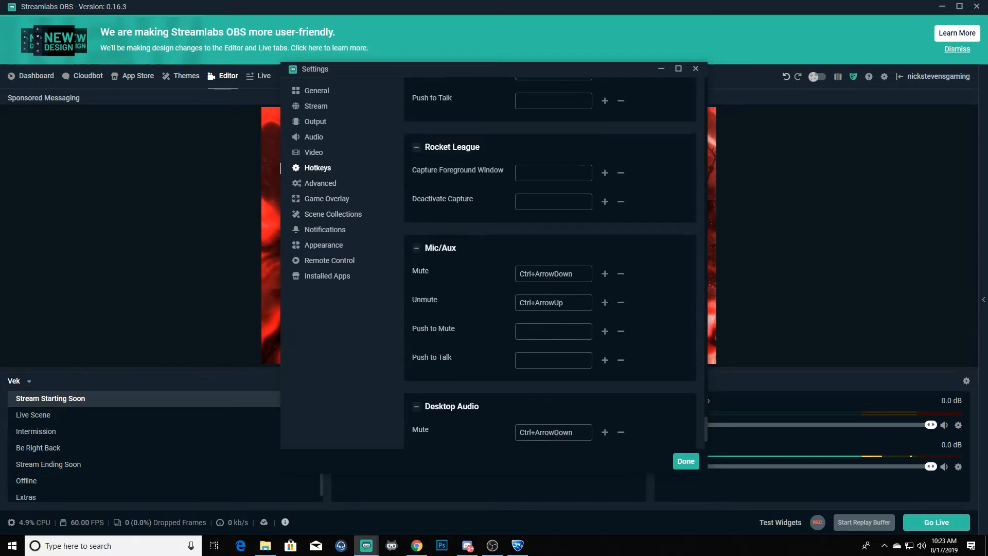
left_click(686, 462)
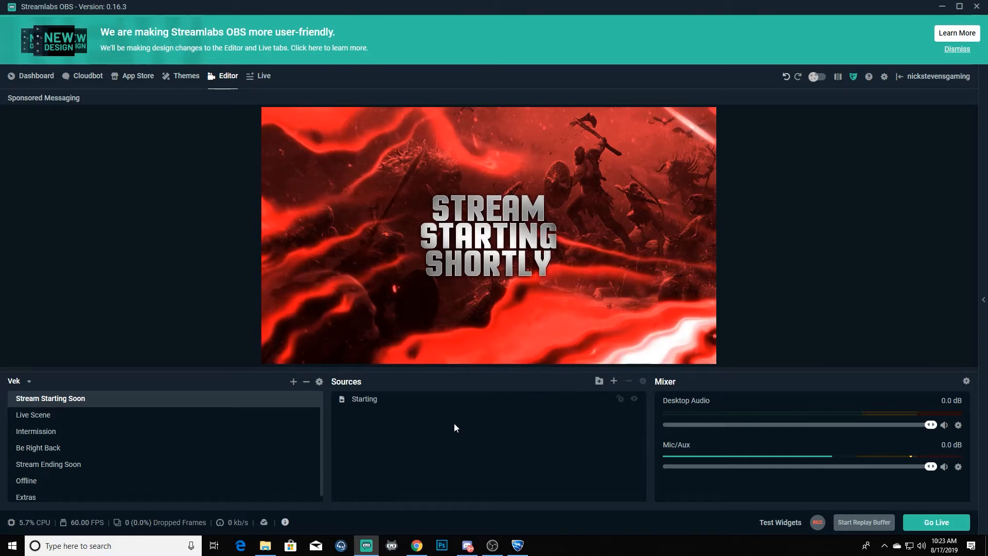
Test the scene hotkeys by switching from Stream Starting Soon to the Live Scene
key("m")
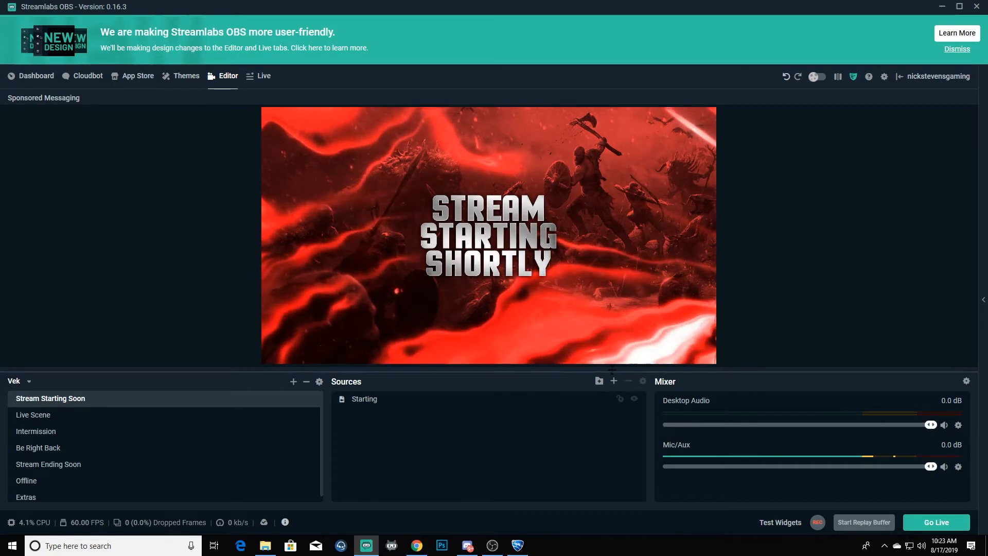
key("Down")
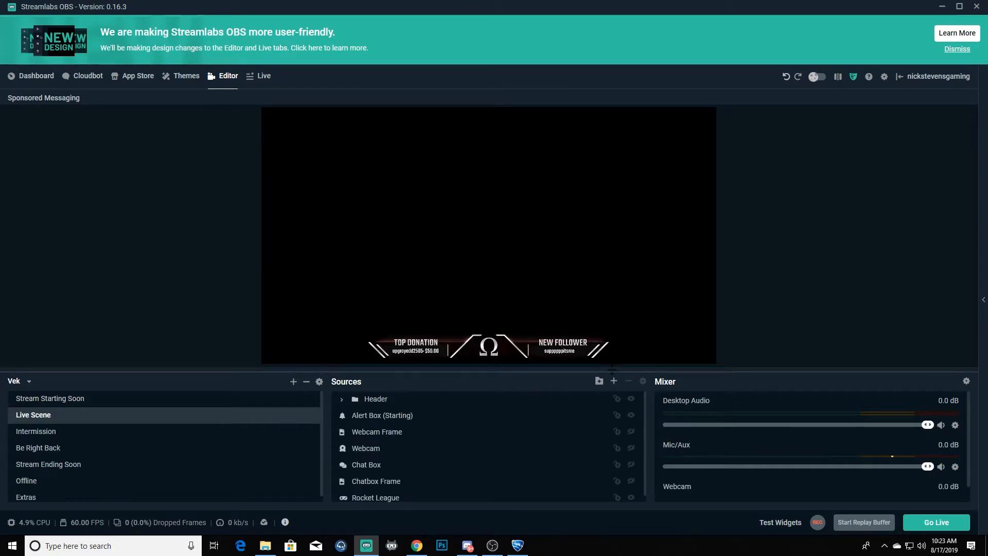
Test the remaining scene hotkeys by switching to Be Right Back and on to Stream Ending Soon
key("Down")
key("Down")
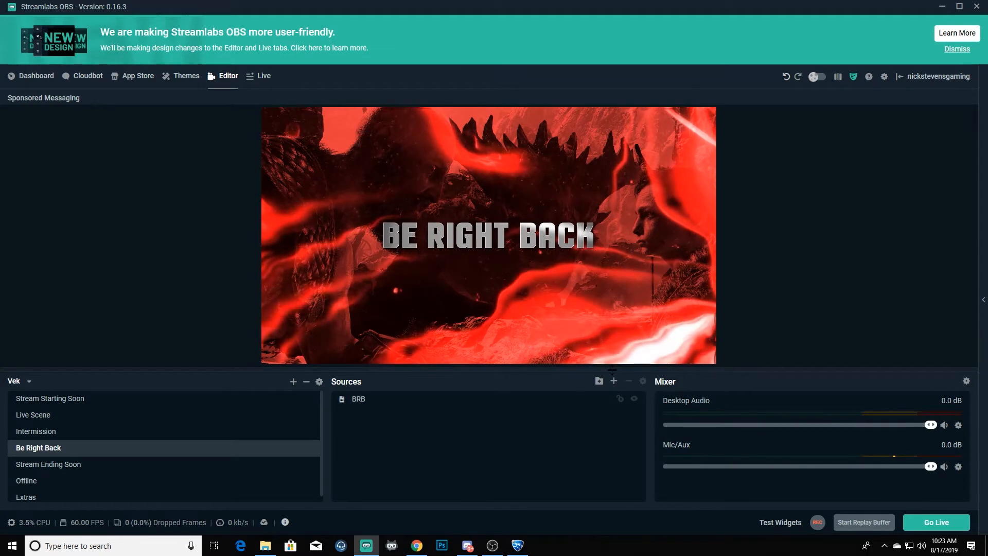
key("Down")
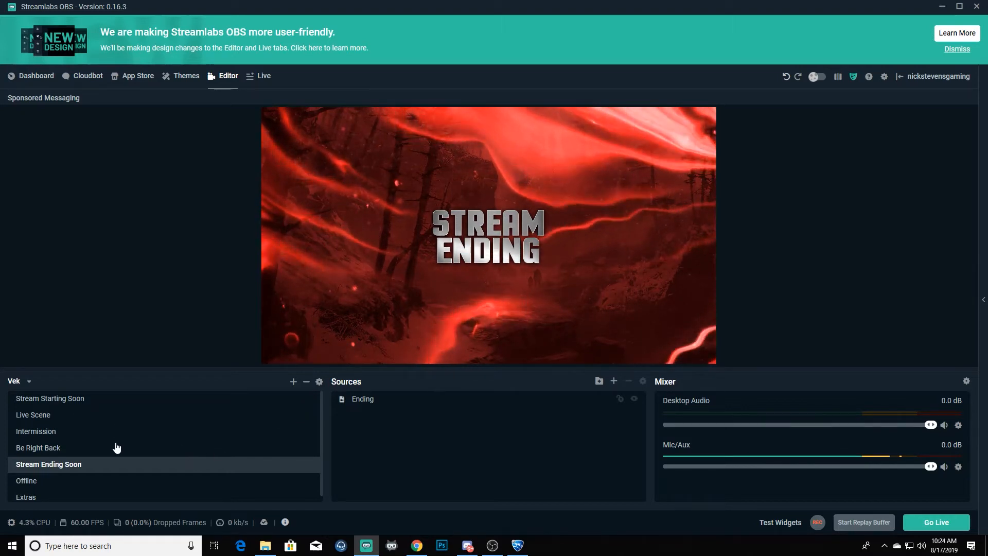
Change the Global Transition between scenes to Fade with a duration of 400, and close the transition settings
left_click(319, 381)
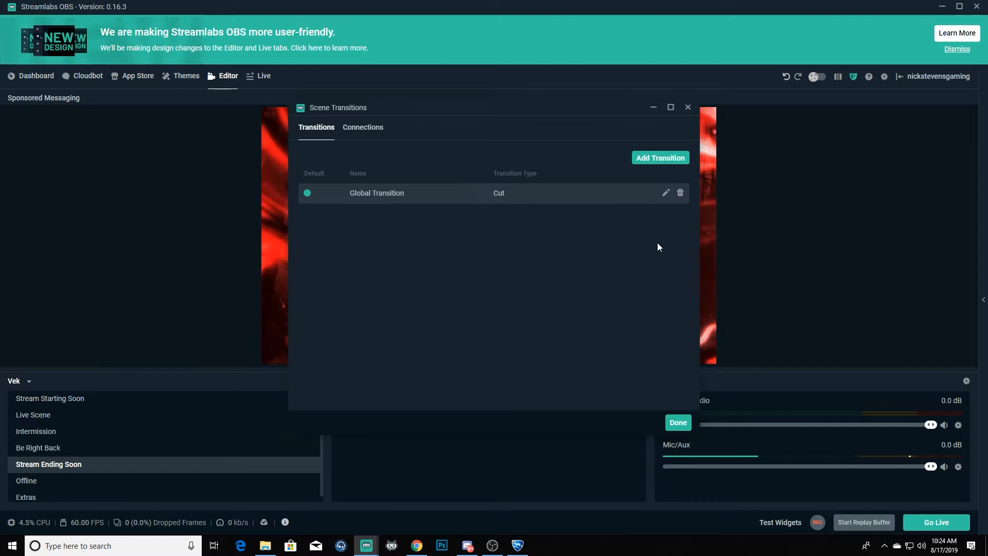
left_click(665, 194)
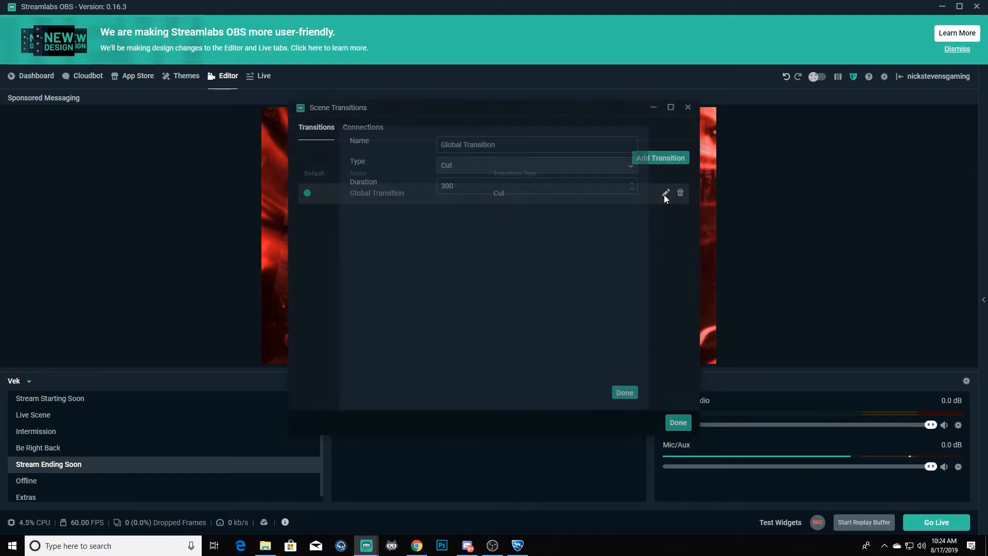
left_click(632, 165)
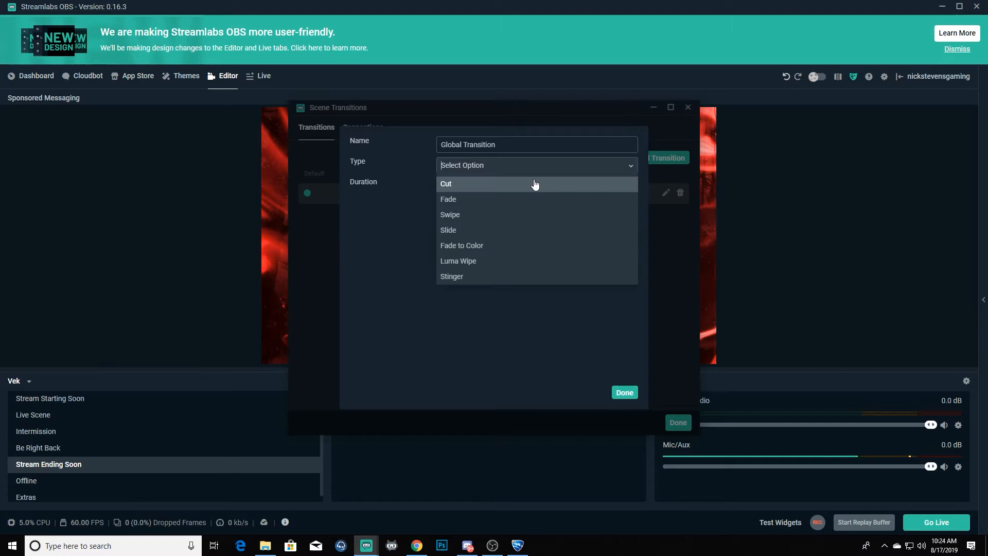
left_click(448, 200)
double_click(456, 187)
type("400")
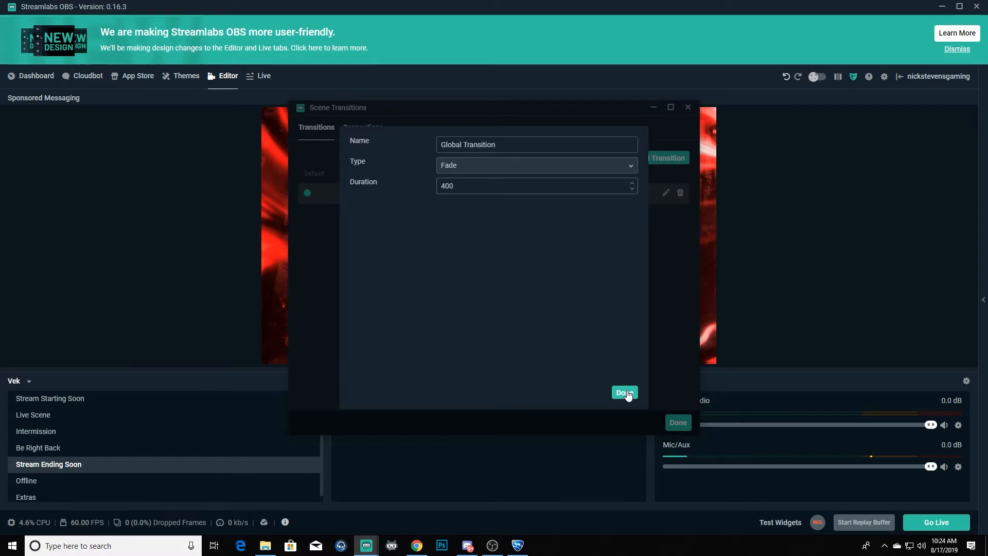
left_click(625, 393)
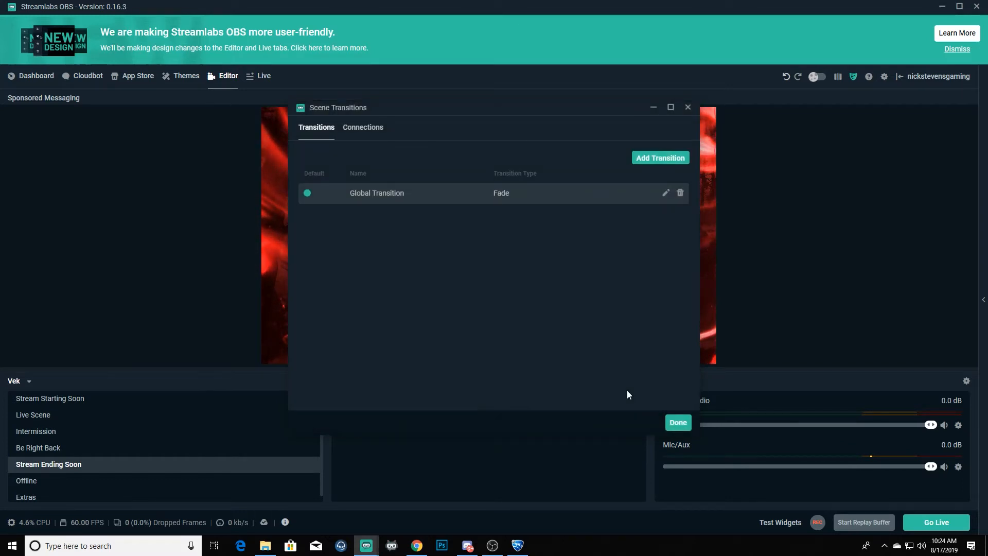
left_click(677, 423)
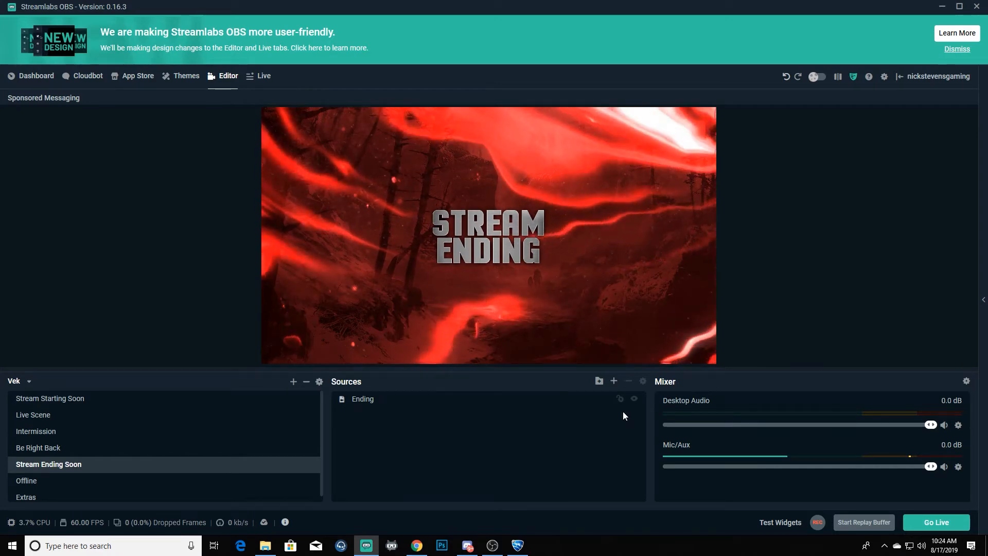
Preview the fade transition by switching with the hotkeys through Stream Starting Soon, Live Scene, Be Right Back and Stream Ending Soon
key("F1")
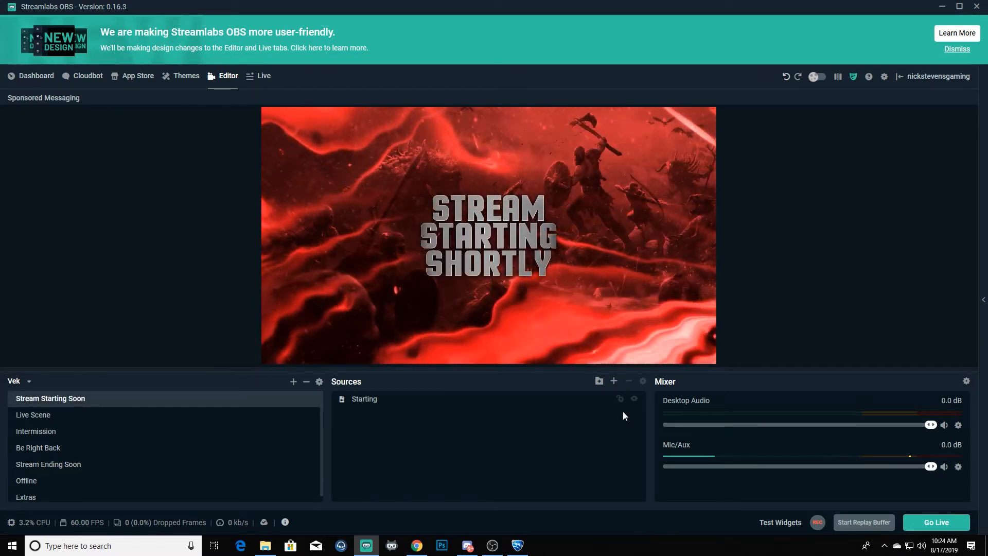
key("F2")
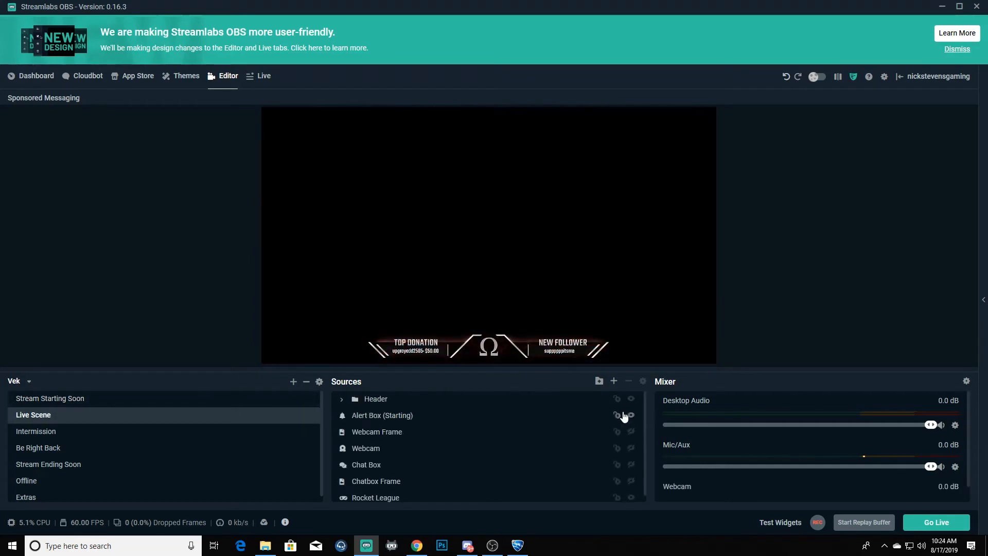
key("F4")
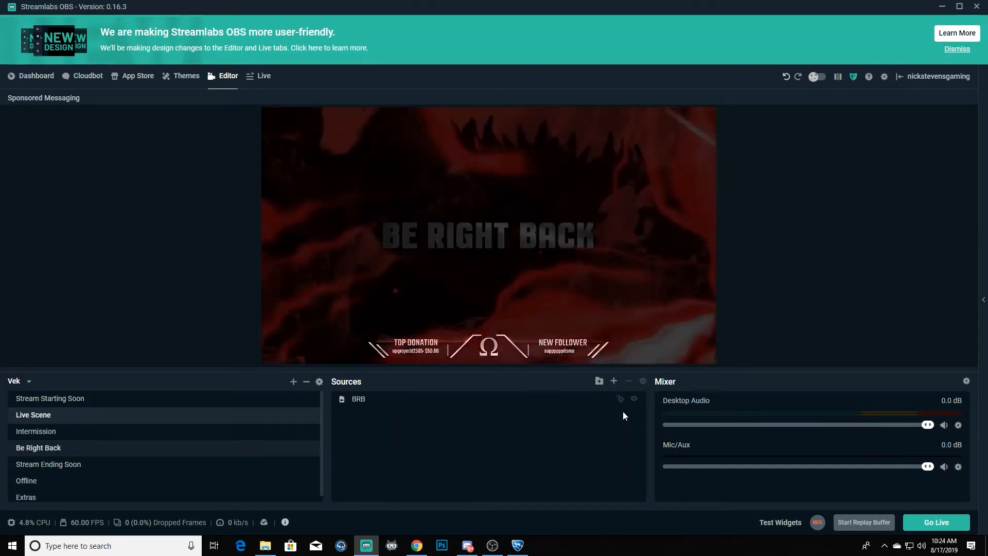
key("F5")
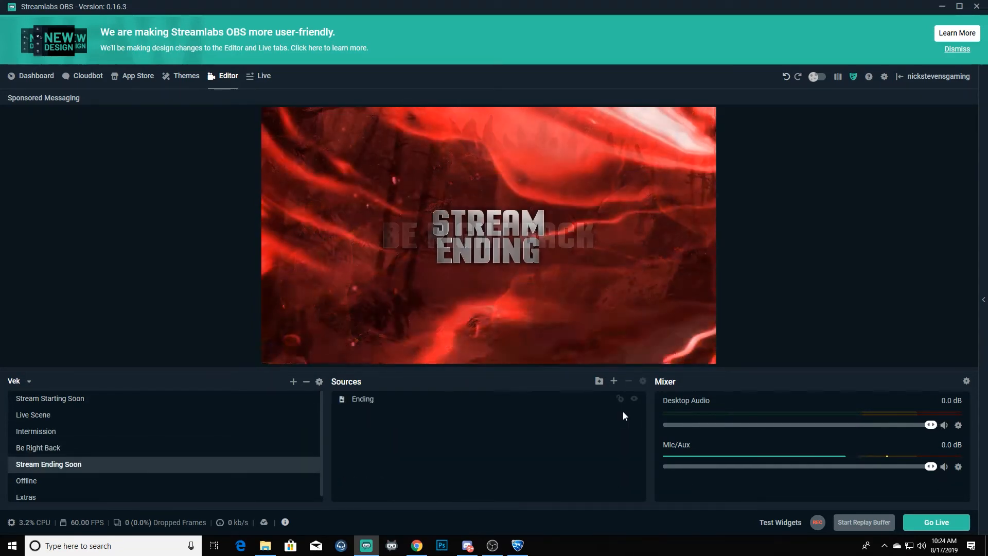